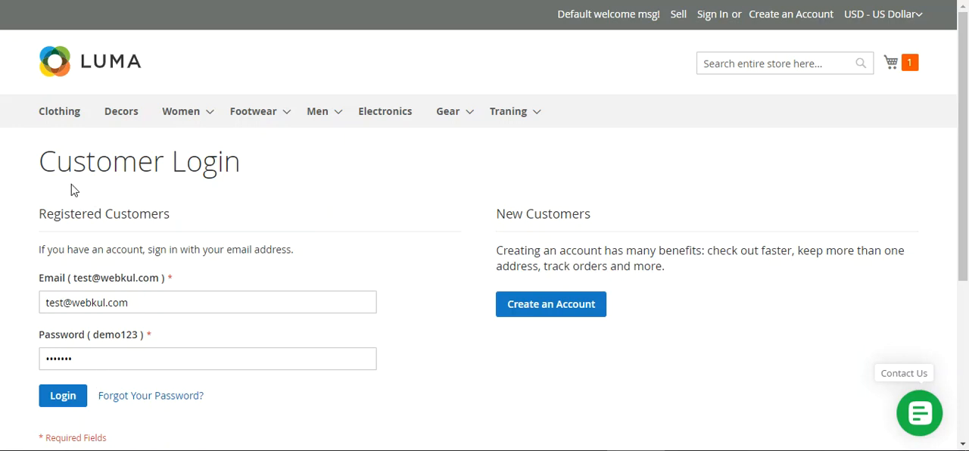
- Log in to the store with the customer credentials already filled in, and proceed to checkout with the New T-shirt in the cart
left_click_drag(57, 162, 218, 162)
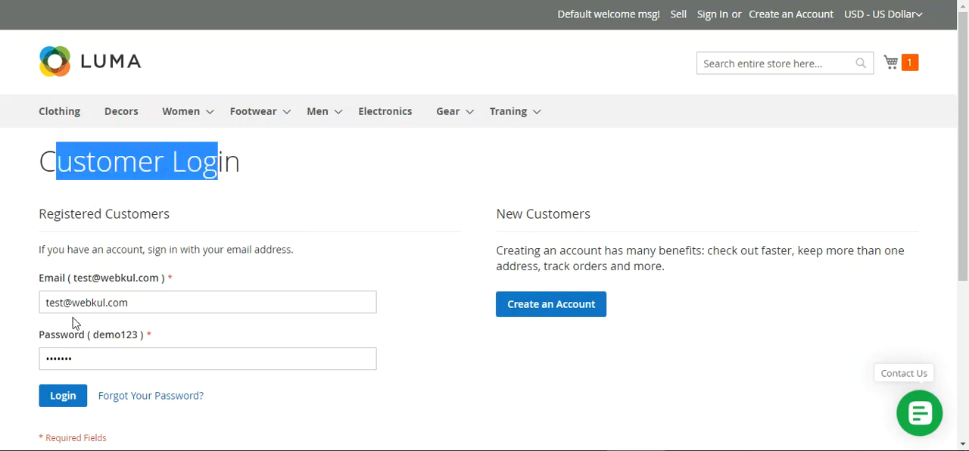
left_click(71, 406)
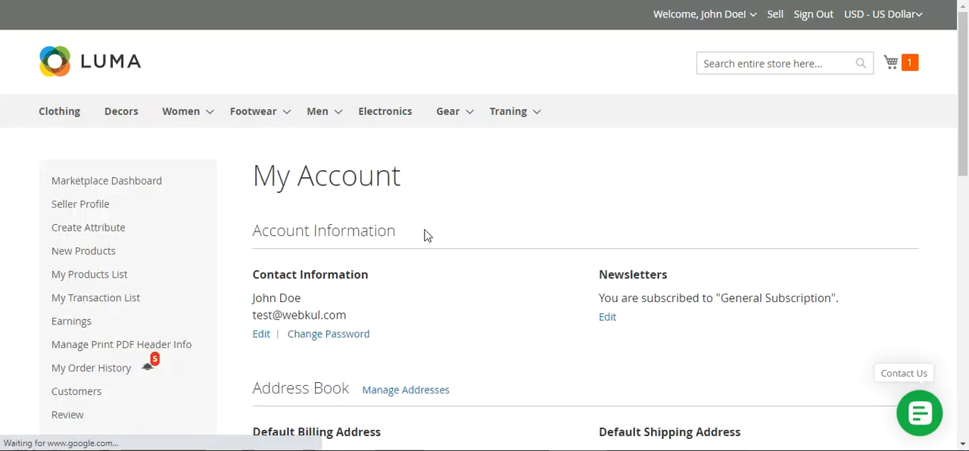
left_click(909, 62)
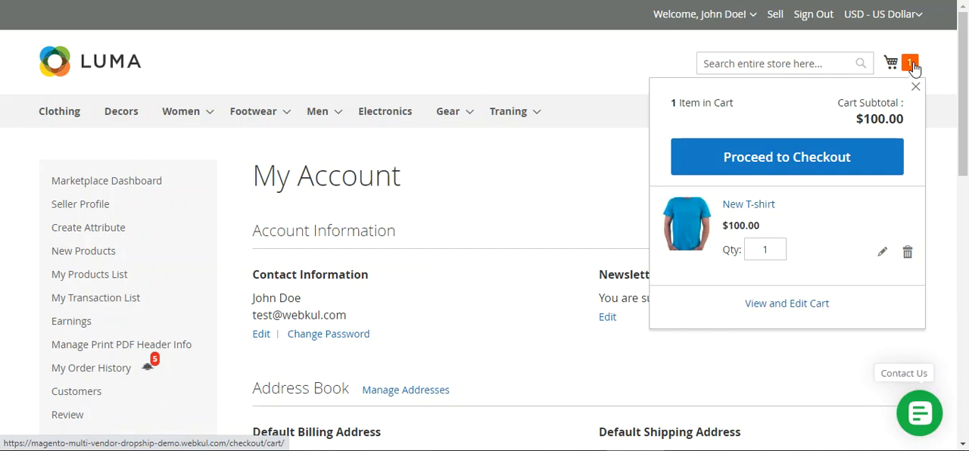
left_click(785, 166)
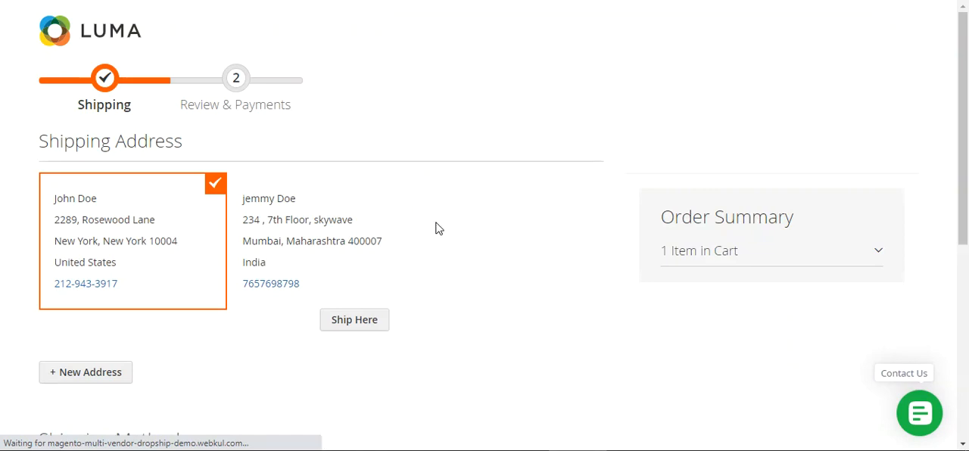
- Expand the cart items in the order summary and examine the available shipping methods, including the VendorDropship option for the New T-shirt
left_click(699, 252)
scroll(965, 235, "down", 2)
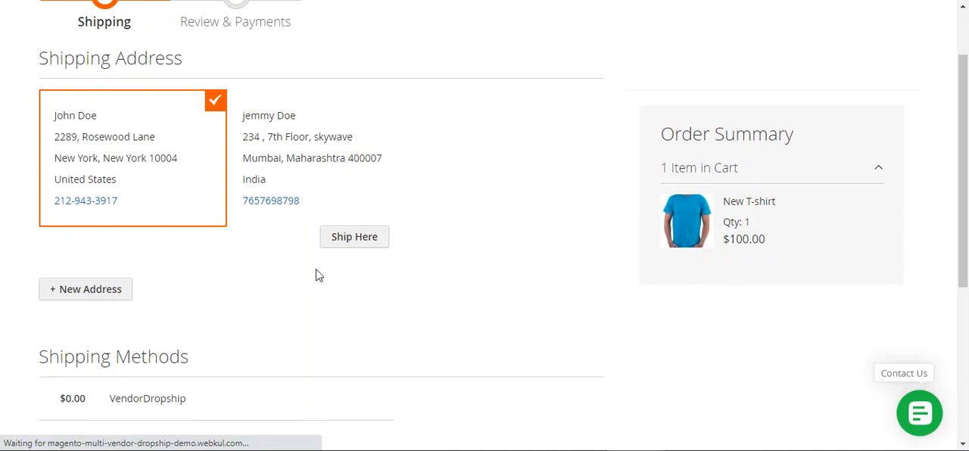
scroll(242, 305, "down", 4)
scroll(201, 233, "up", 1)
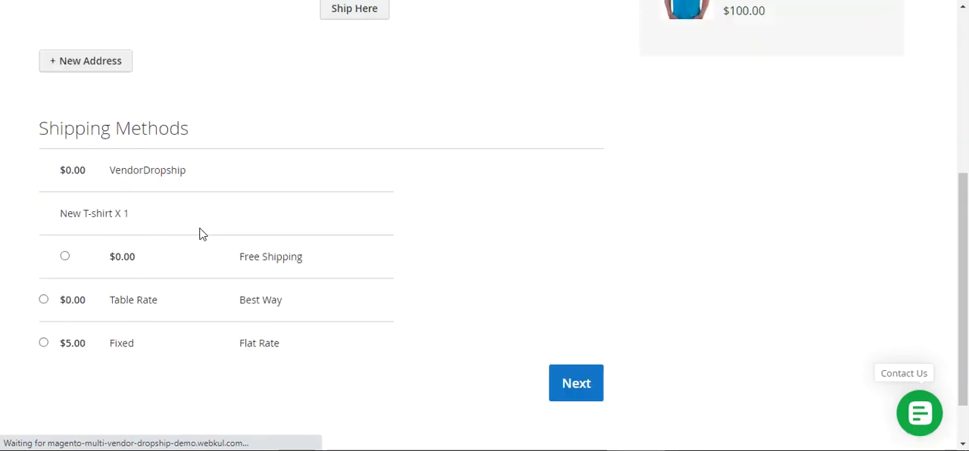
left_click_drag(48, 144, 206, 144)
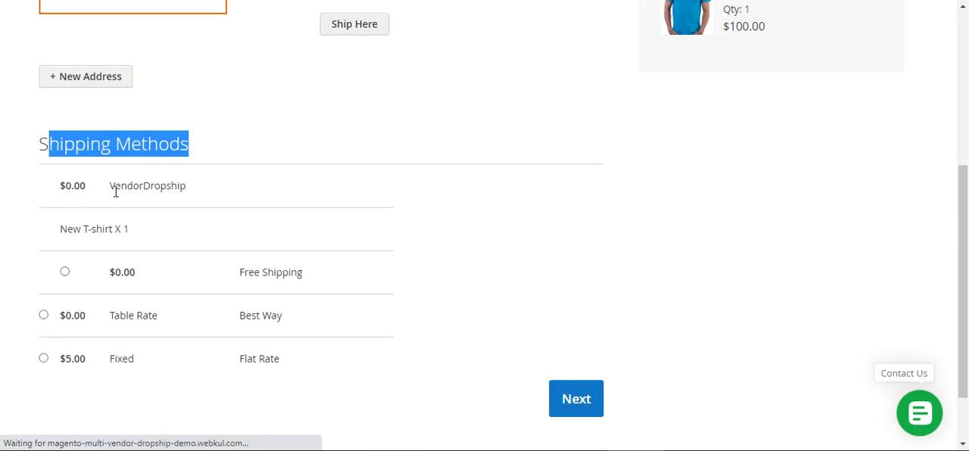
left_click_drag(123, 190, 178, 189)
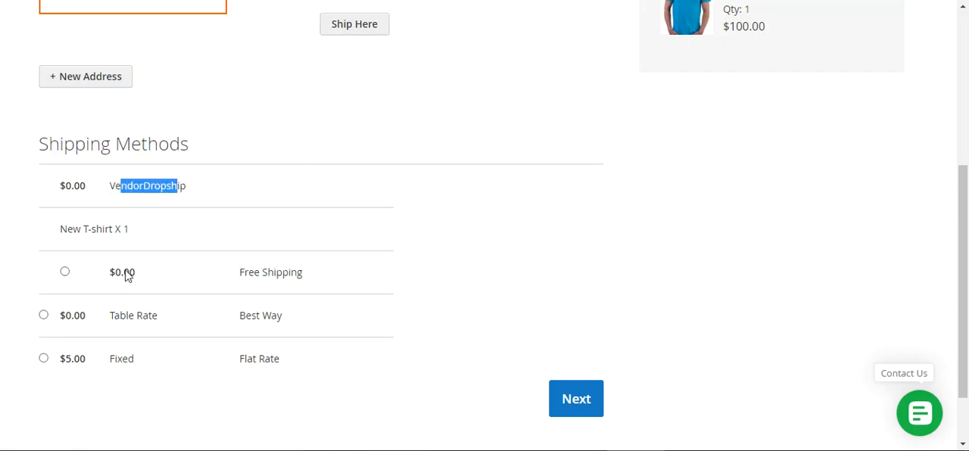
left_click_drag(77, 229, 115, 229)
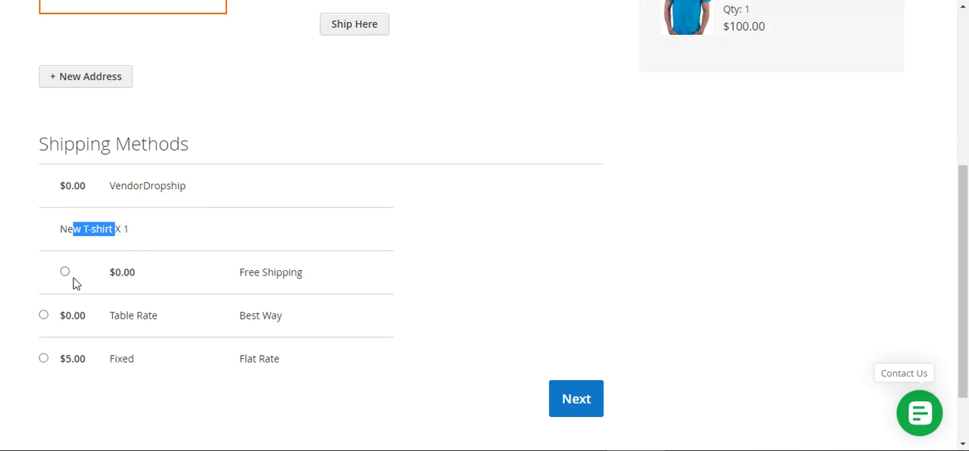
left_click_drag(299, 277, 246, 277)
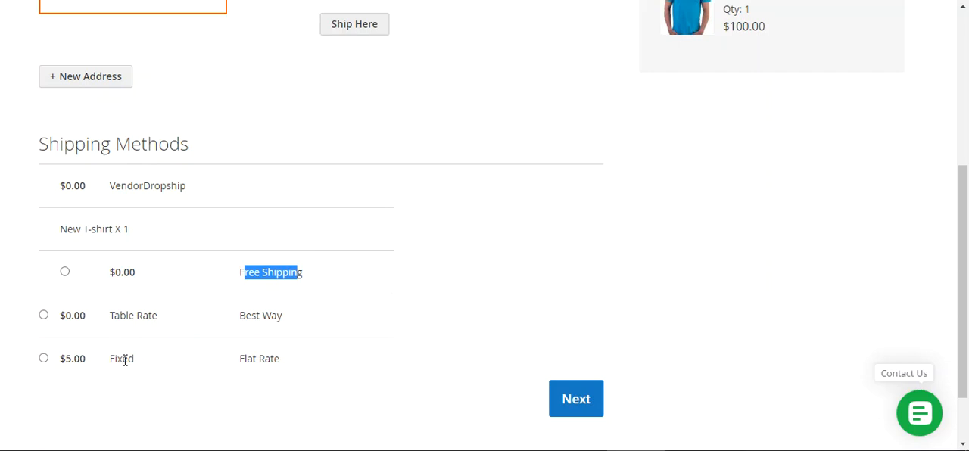
left_click(224, 192)
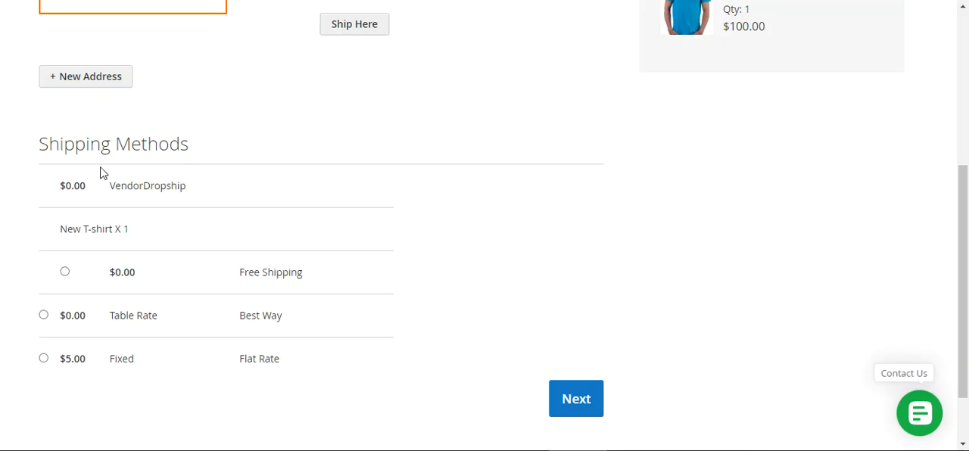
- Choose Free Shipping under VendorDropship for the New T-shirt, dismiss the password check notice, and continue to Review & Payments
left_click(66, 273)
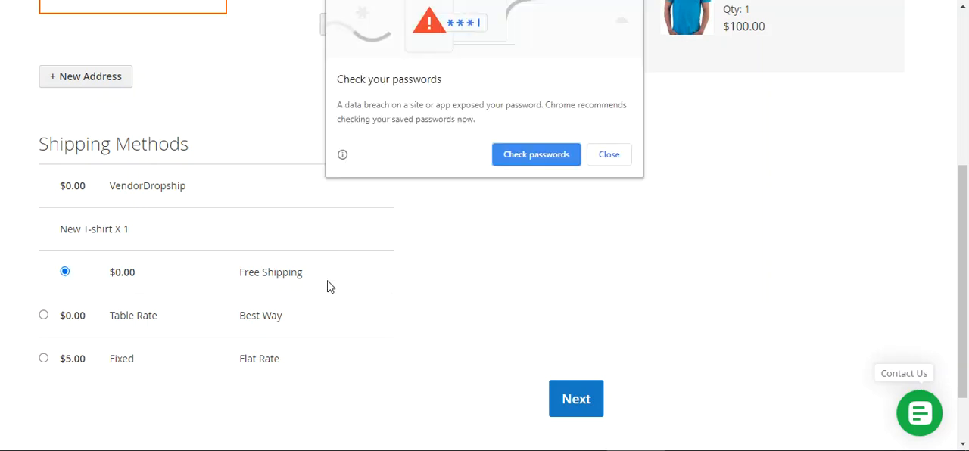
left_click(606, 156)
left_click(576, 409)
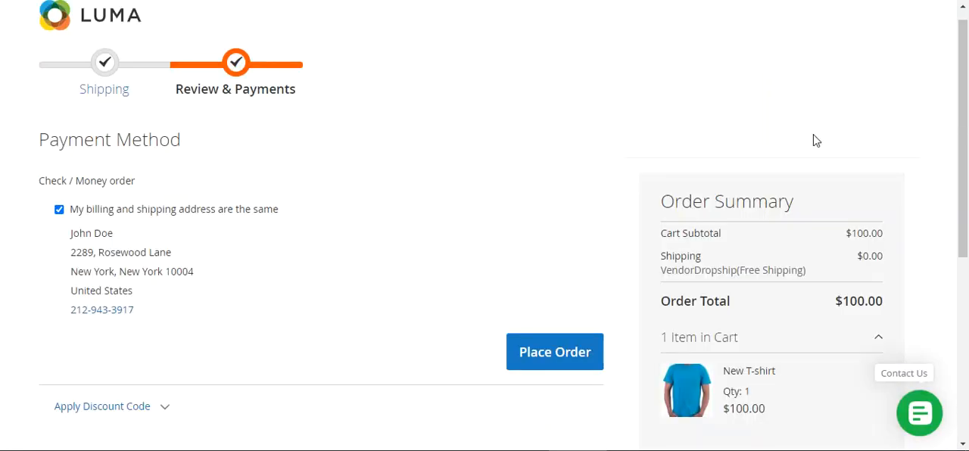
- Examine the shipping line in the order summary and return to the Shipping stage of the checkout
left_click_drag(967, 125, 967, 182)
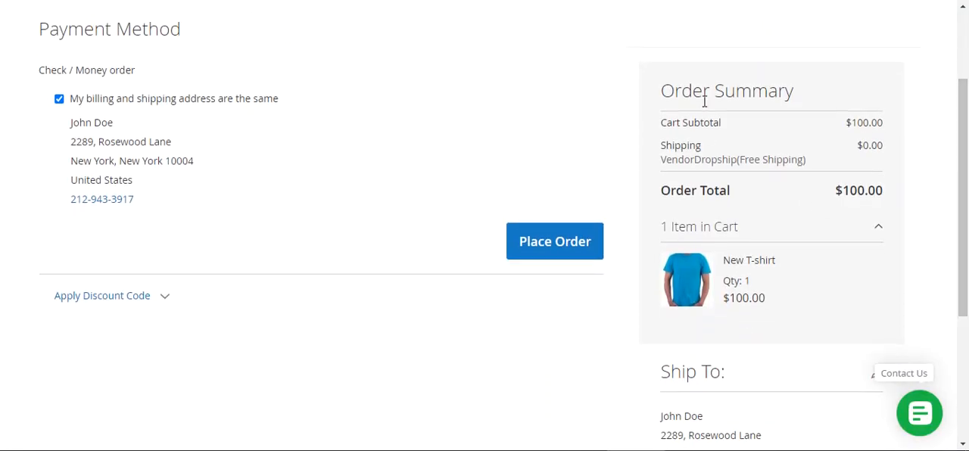
left_click_drag(672, 147, 791, 159)
left_click(721, 148)
left_click_drag(966, 159, 967, 115)
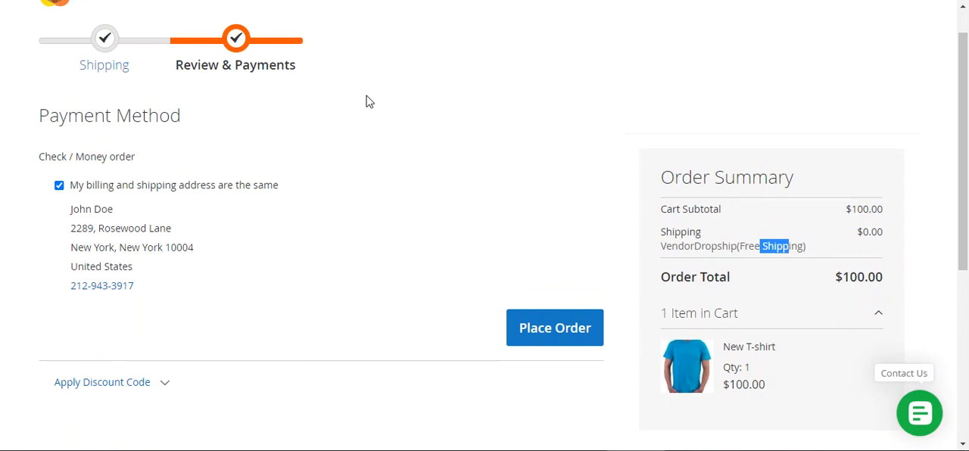
left_click(555, 328)
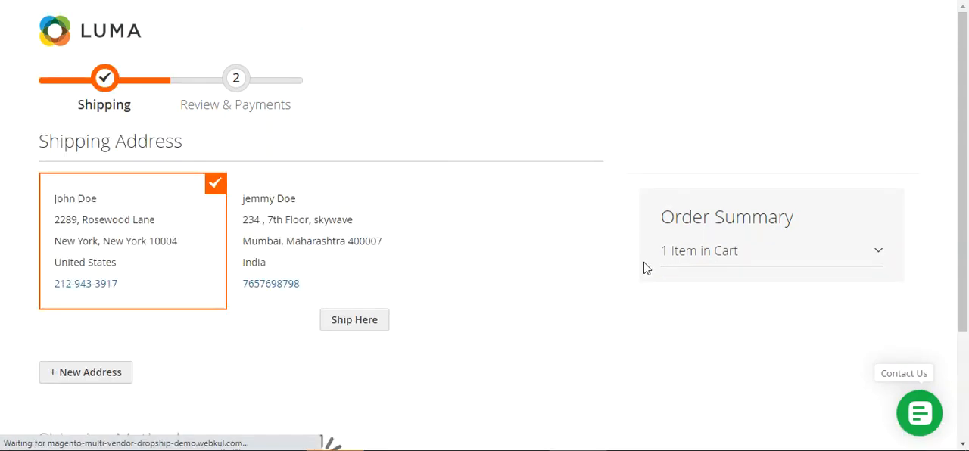
- Check that VendorDropship Free Shipping is selected for the New T-shirt and continue to Review & Payments
left_click_drag(965, 148, 965, 361)
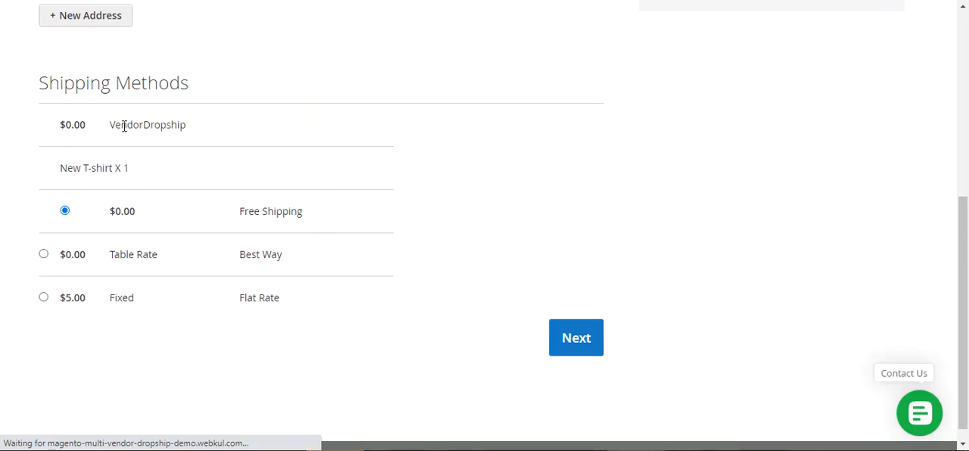
left_click_drag(118, 124, 188, 126)
left_click_drag(76, 168, 119, 171)
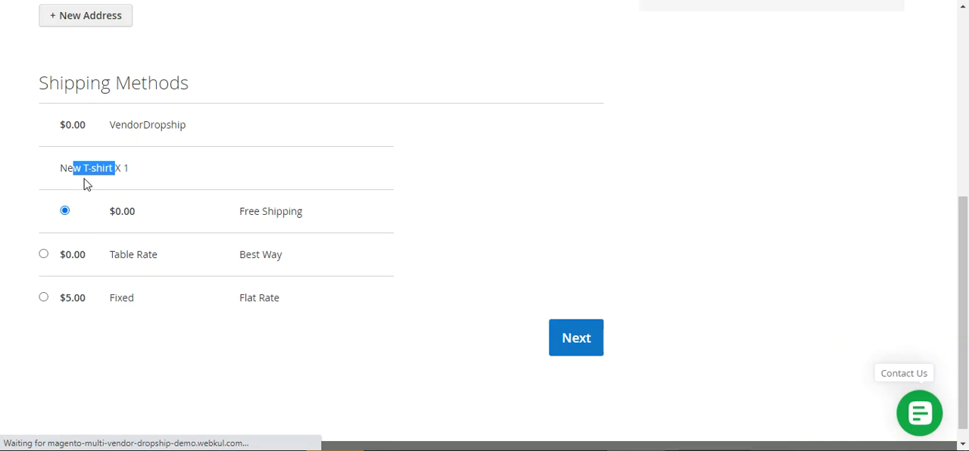
left_click(590, 345)
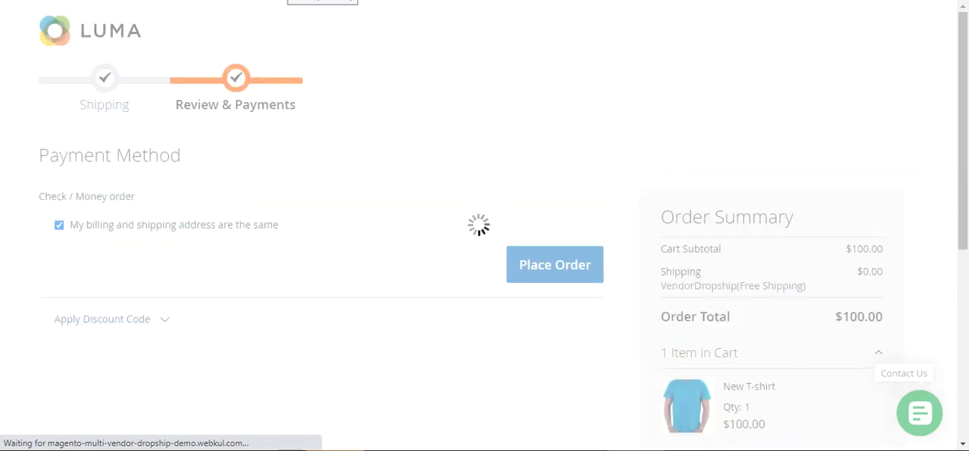
- Check the shipping method in the order summary and place the order with Check / Money order as payment
left_click_drag(964, 131, 964, 190)
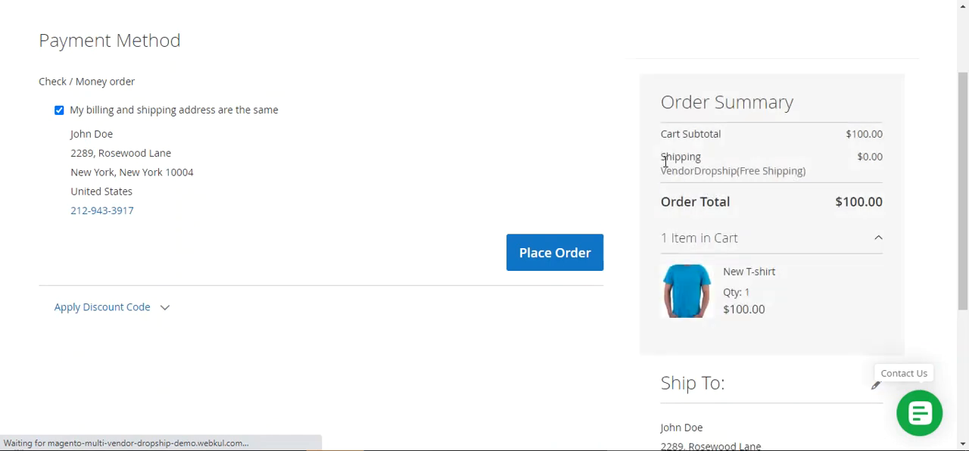
left_click_drag(666, 171, 739, 171)
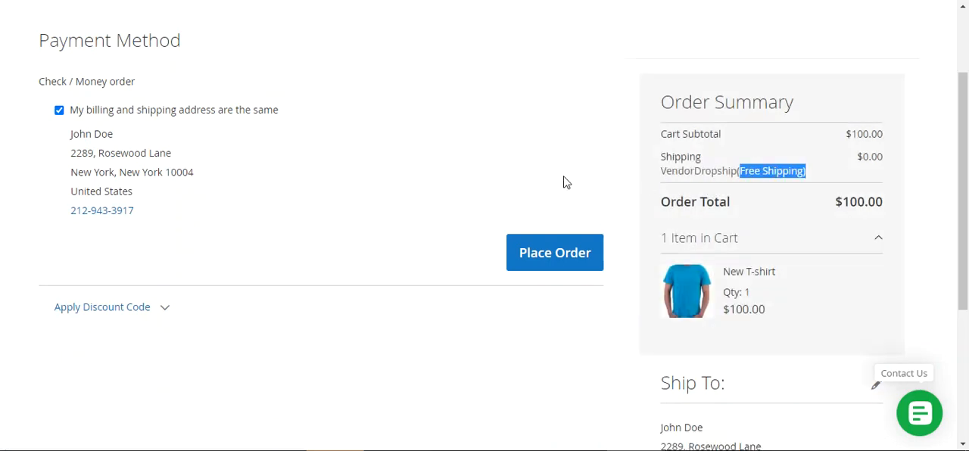
left_click(559, 262)
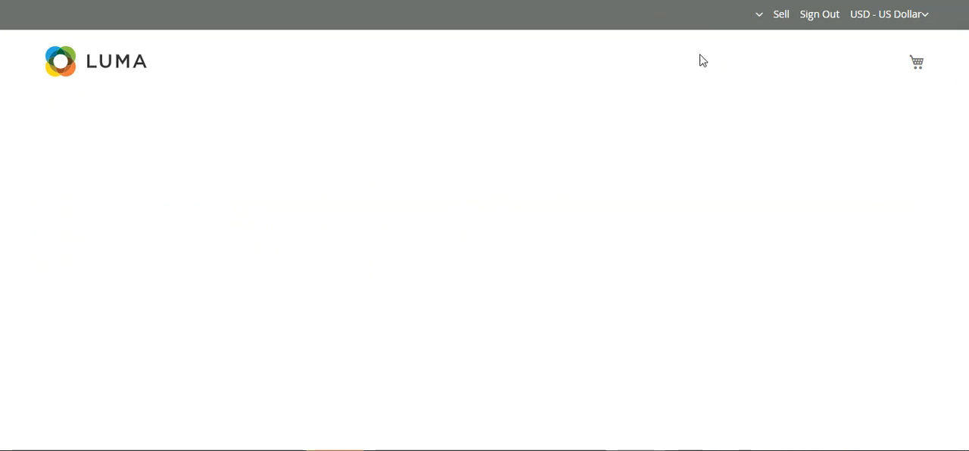
- Examine the placed order's ordered items, totals and shipping method on the customer's order page
left_click_drag(964, 120, 965, 196)
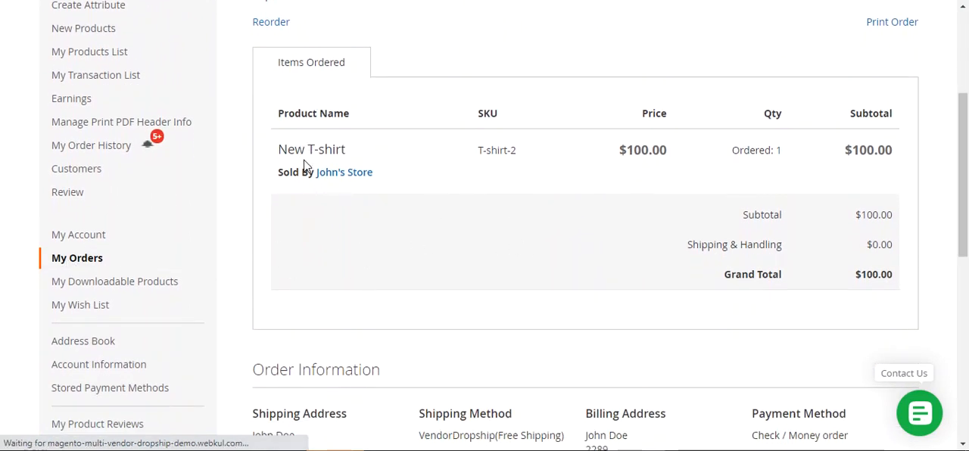
scroll(966, 173, "down", 3)
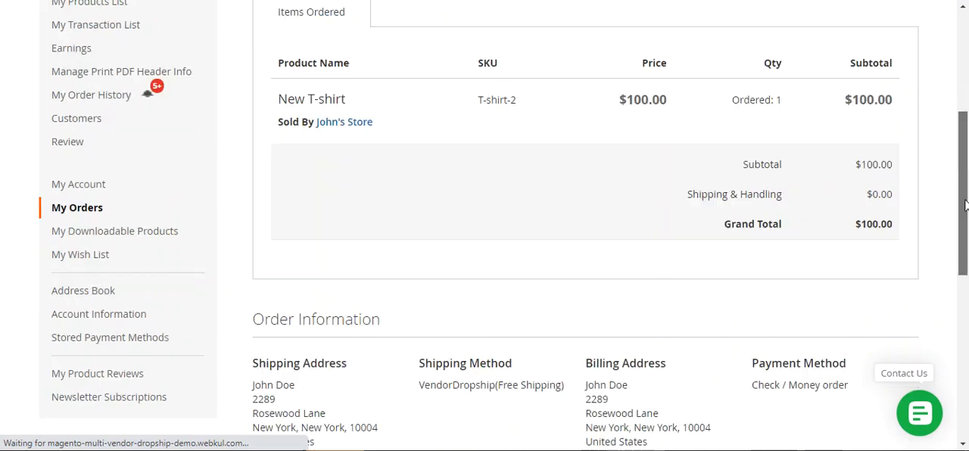
triple_click(429, 217)
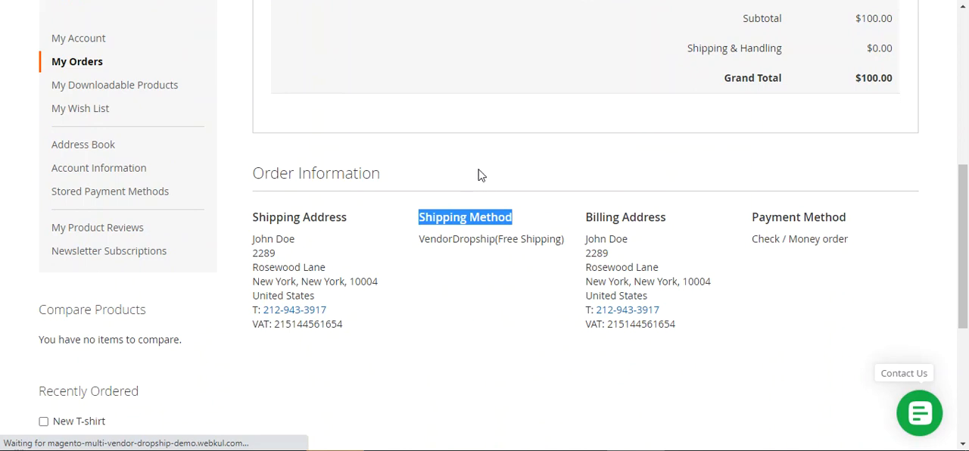
left_click_drag(421, 240, 496, 244)
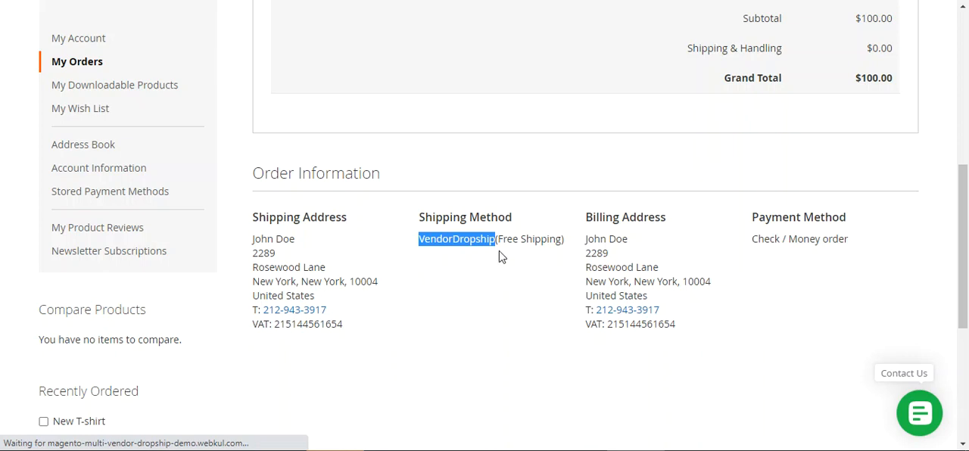
left_click_drag(501, 244, 548, 259)
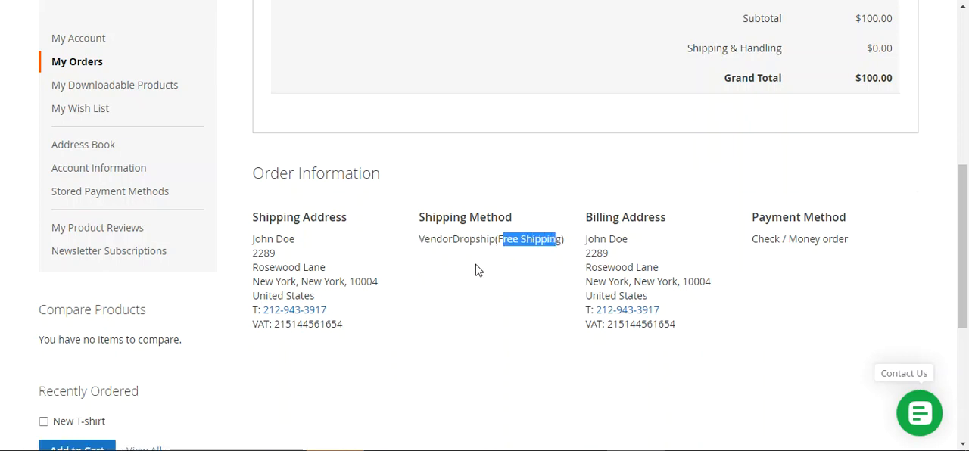
left_click_drag(965, 280, 965, 232)
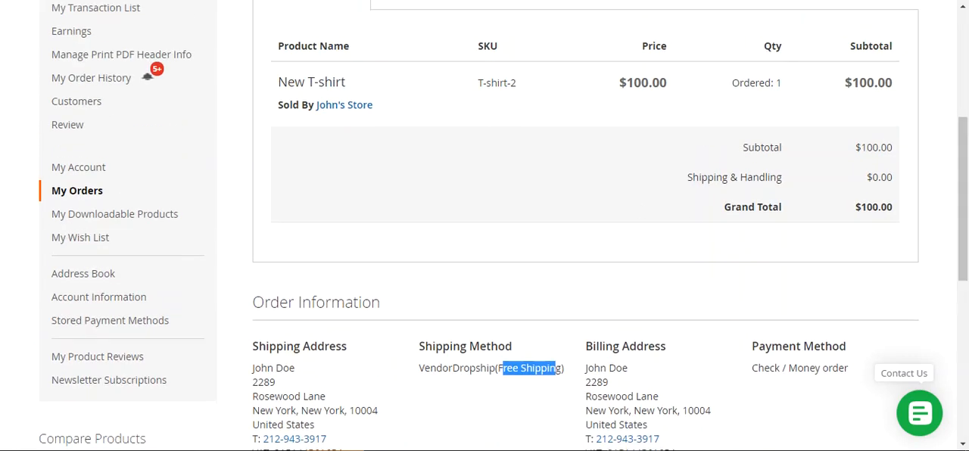
scroll(868, 242, "up", 4)
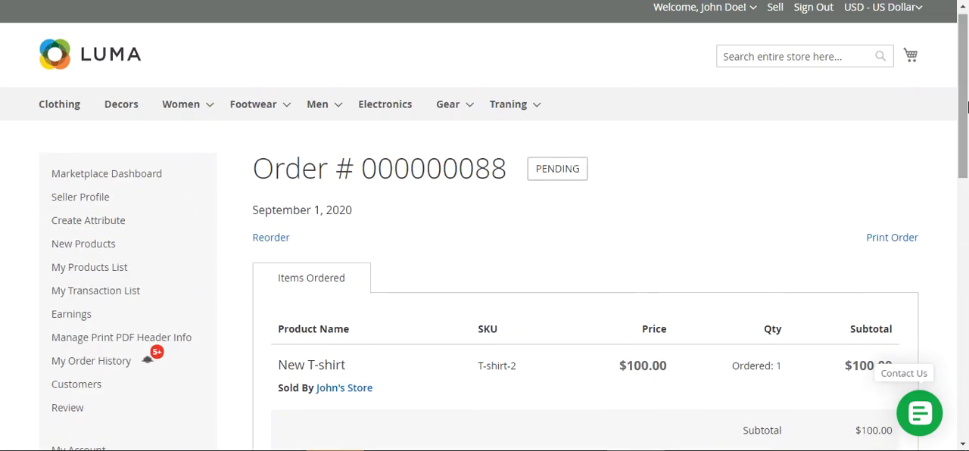
mouse_move(964, 107)
left_mouse_down()
mouse_move(966, 198)
mouse_move(953, 106)
left_mouse_up()
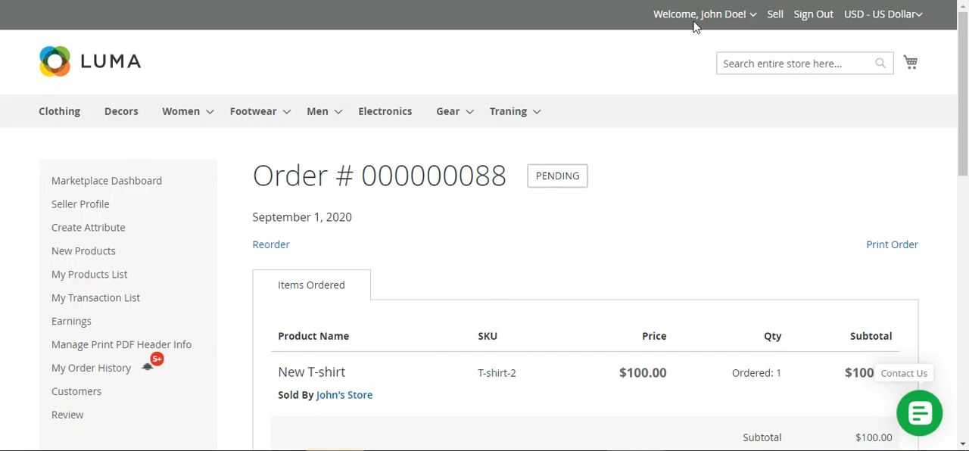
- Open the newest New T-shirt order from My Order History as the seller and check its ordered items and amounts
left_click(752, 16)
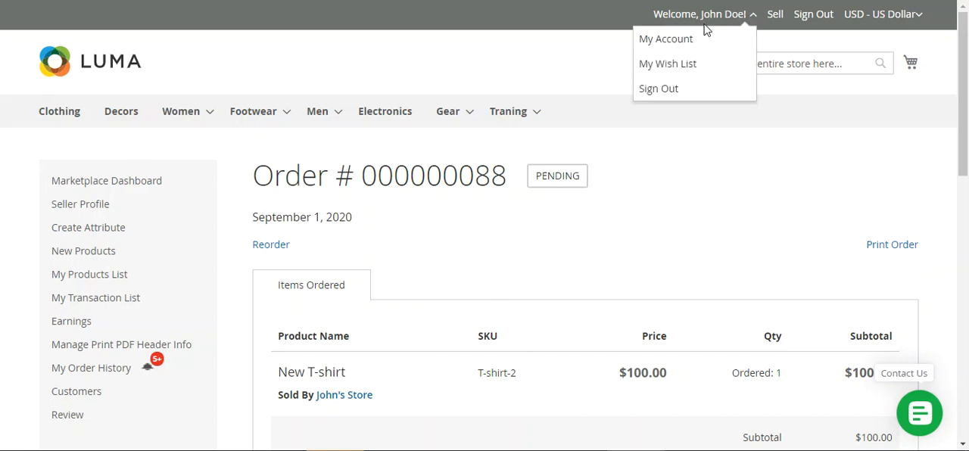
left_click(598, 55)
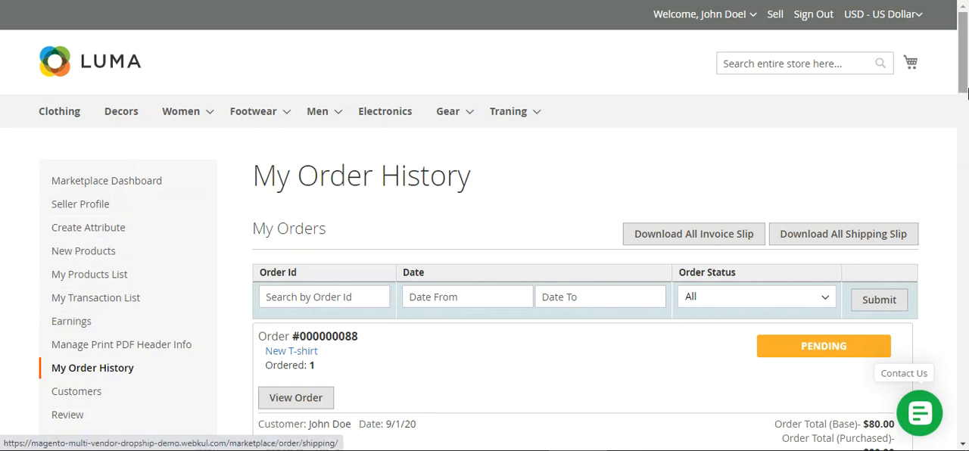
scroll(603, 257, "down", 2)
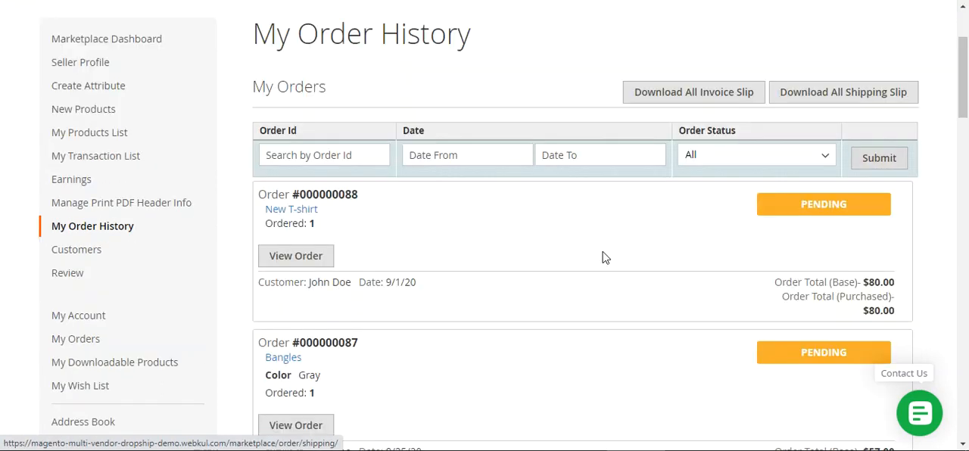
left_click(320, 260)
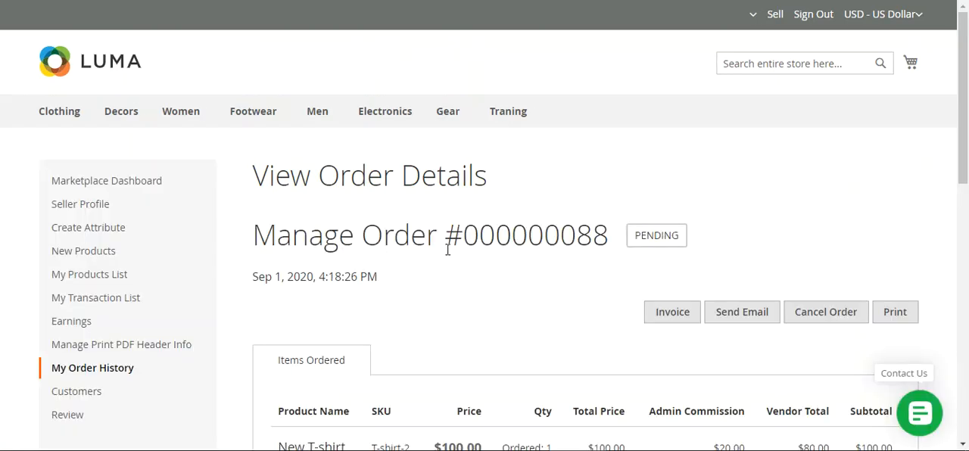
scroll(963, 163, "down", 5)
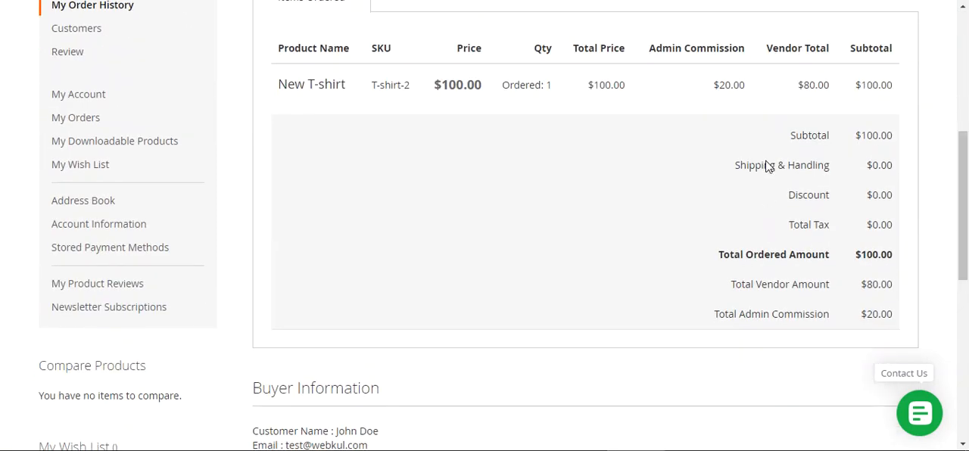
- Examine the Shipping & Handling amount, buyer information and order information on the seller's order details page
left_click_drag(763, 165, 825, 165)
scroll(965, 237, "down", 1)
scroll(966, 237, "down", 2)
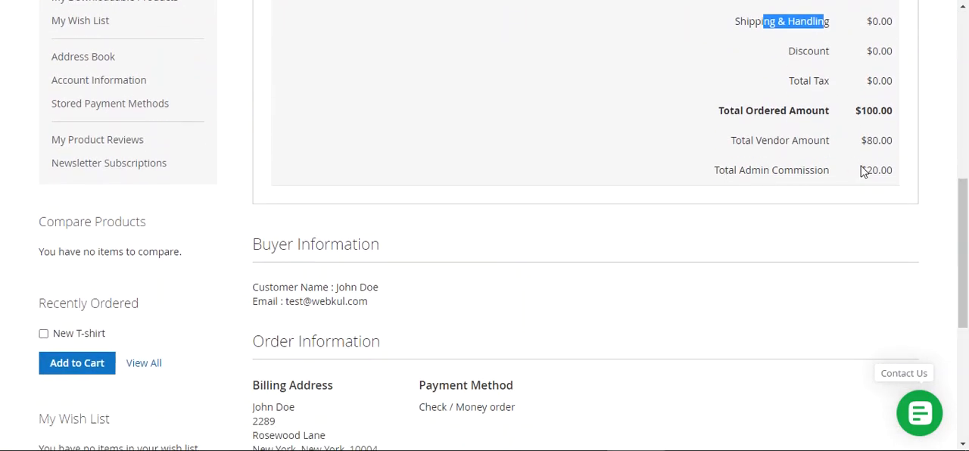
scroll(381, 324, "down", 2)
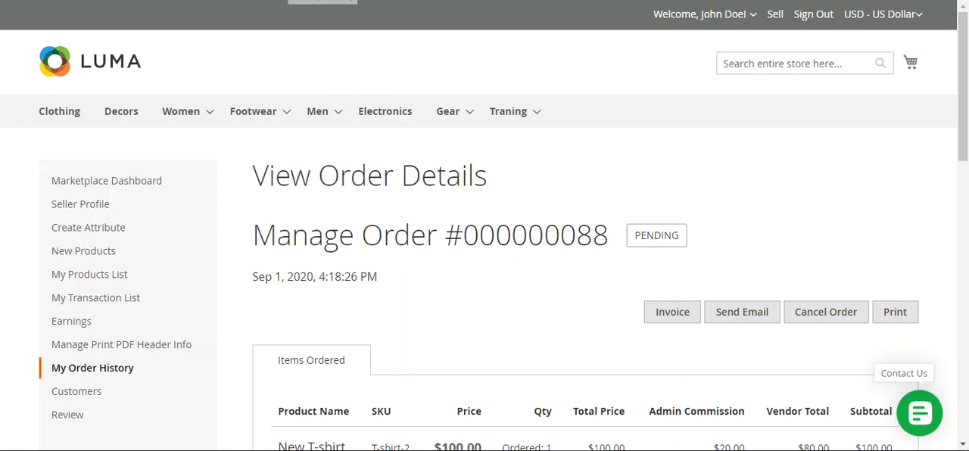
mouse_move(572, 139)
mouse_move(961, 80)
left_mouse_down()
mouse_move(945, 275)
mouse_move(955, 74)
left_mouse_up()
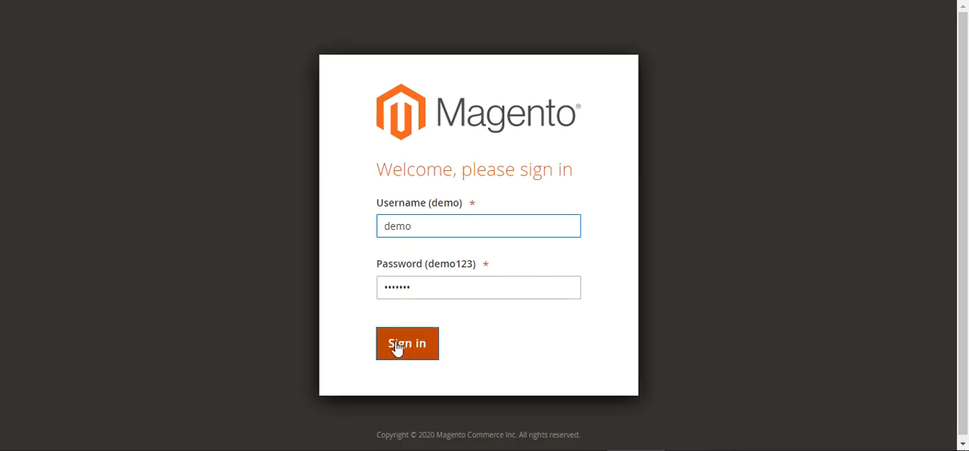
- Sign in to the California warehouse account in the Magento admin and save its login in the browser
left_click(399, 352)
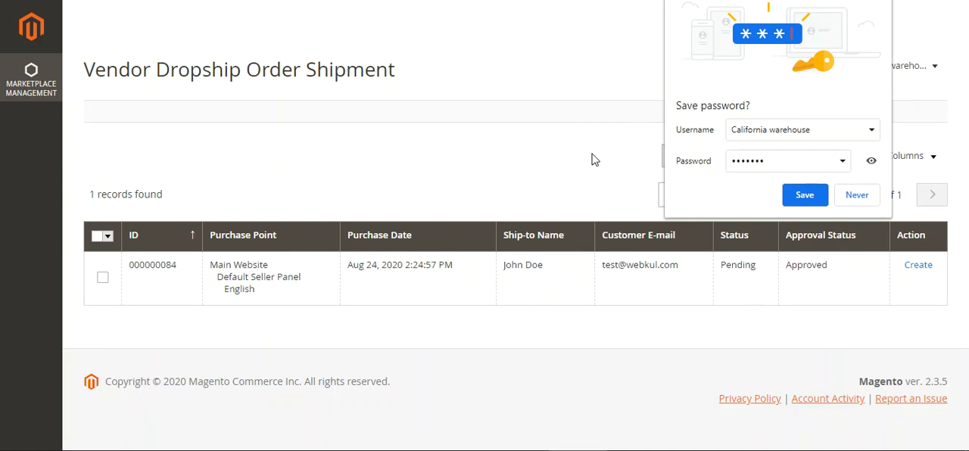
left_click(804, 195)
left_click_drag(106, 72, 346, 70)
left_click(383, 70)
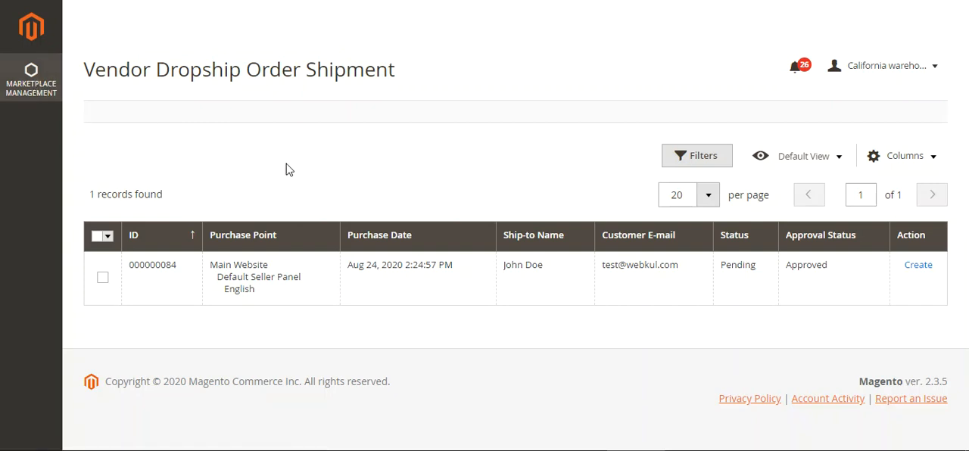
- Look over the Vendor Dropship options under Marketplace Management and return to the Vendor Dropship Order Shipment list
left_click(35, 95)
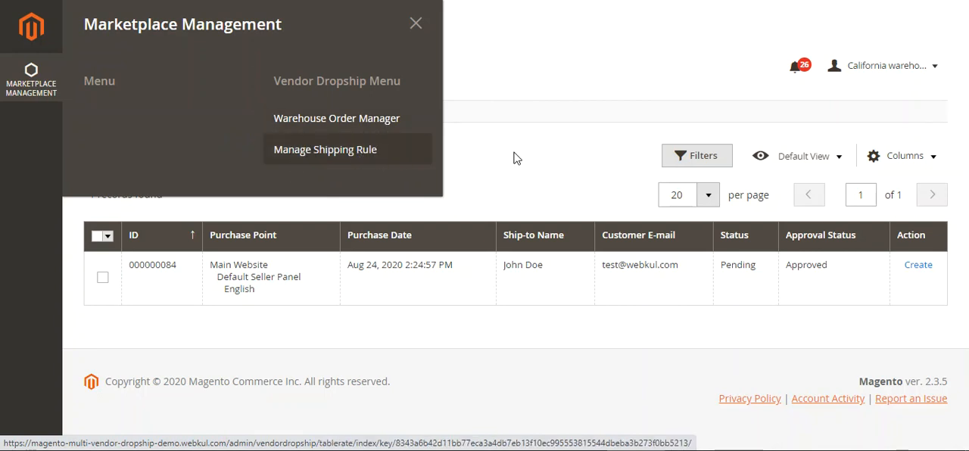
left_click(551, 159)
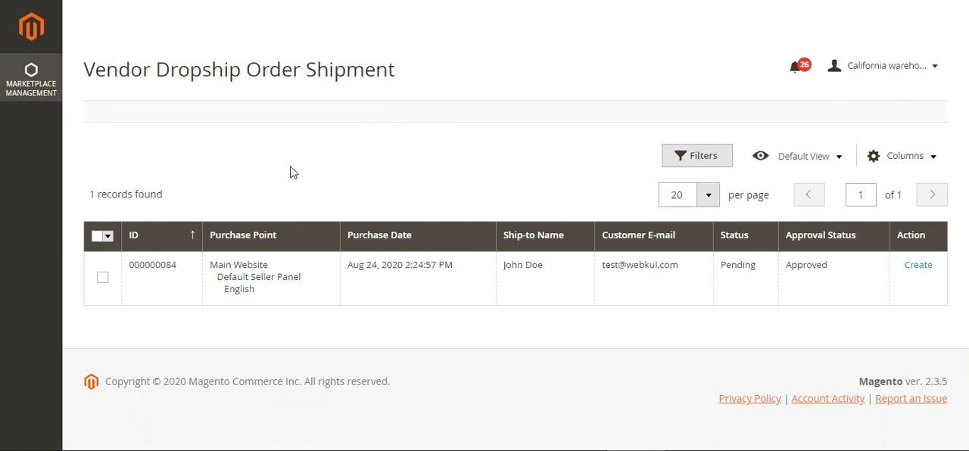
left_click_drag(123, 69, 316, 70)
left_click(366, 73)
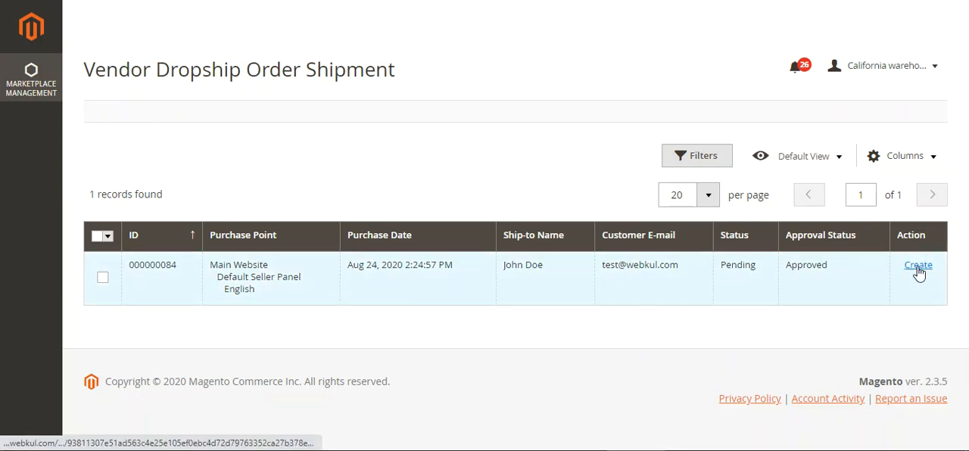
- Open the Warehouse Order Manager and Manage Shipping Rule pages in separate browser tabs
left_click(38, 97)
right_click(320, 115)
left_click(354, 126)
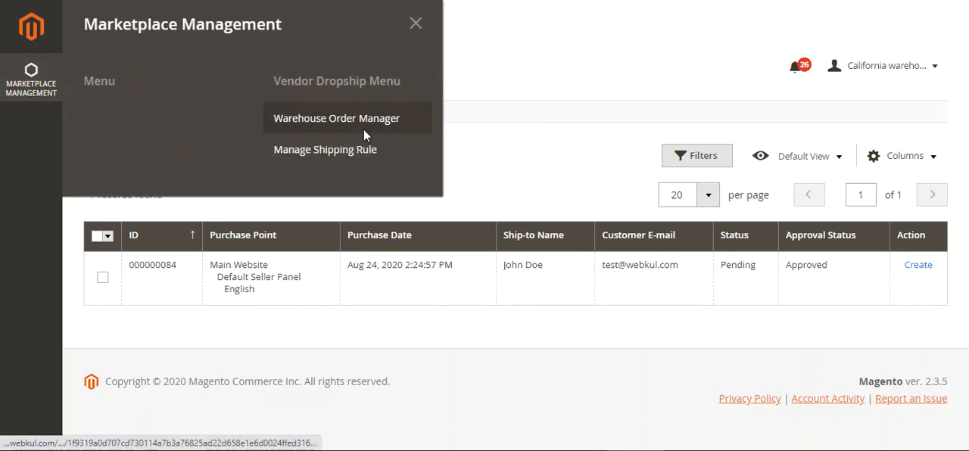
right_click(356, 149)
left_click(364, 155)
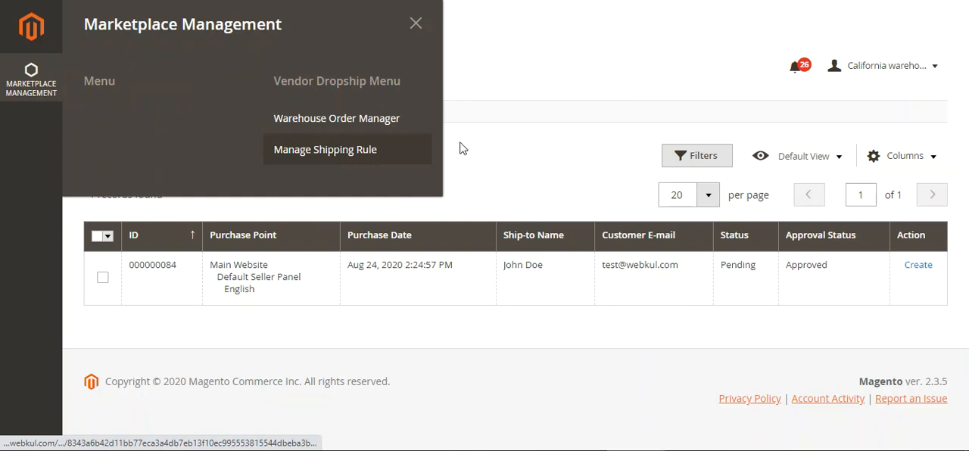
left_click(370, 160)
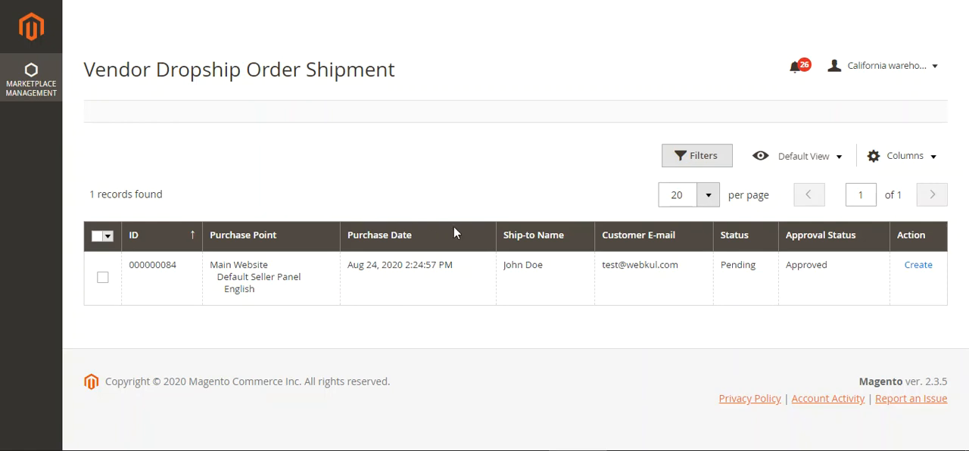
- Start a new shipment for the pending order and review its payment, shipping information and items to ship
left_click(918, 266)
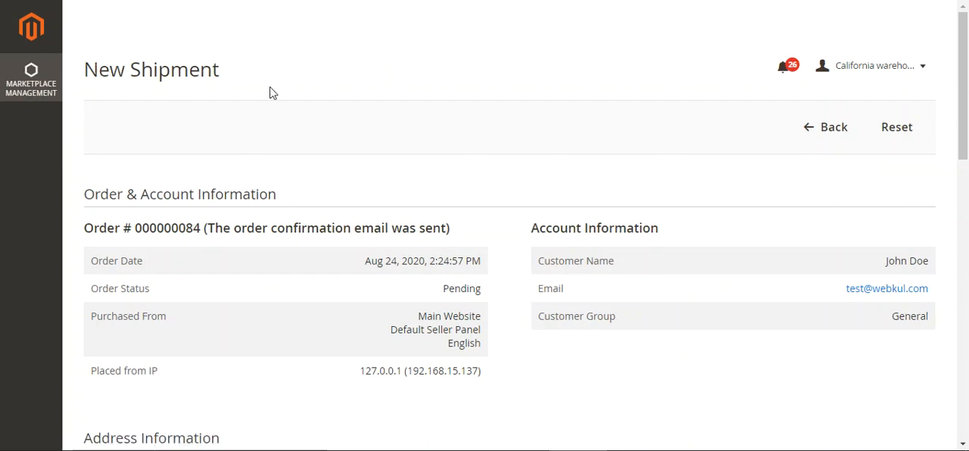
scroll(966, 110, "down", 3)
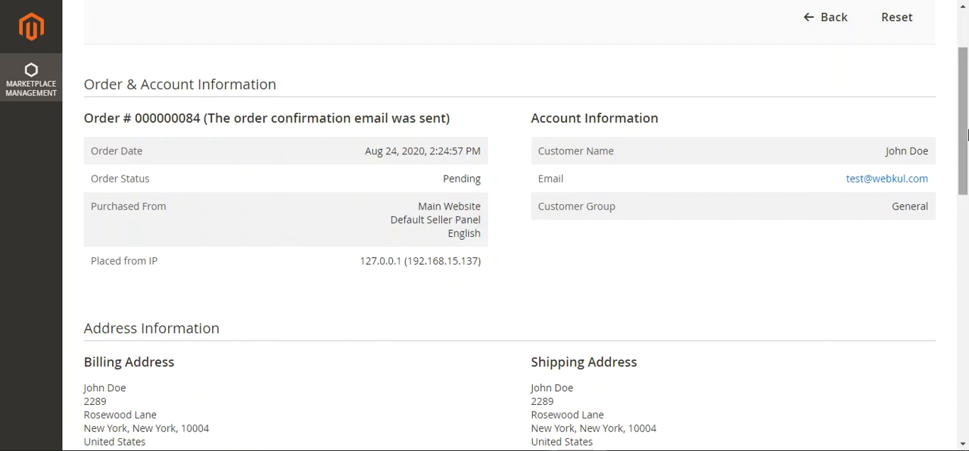
left_click_drag(964, 125, 967, 284)
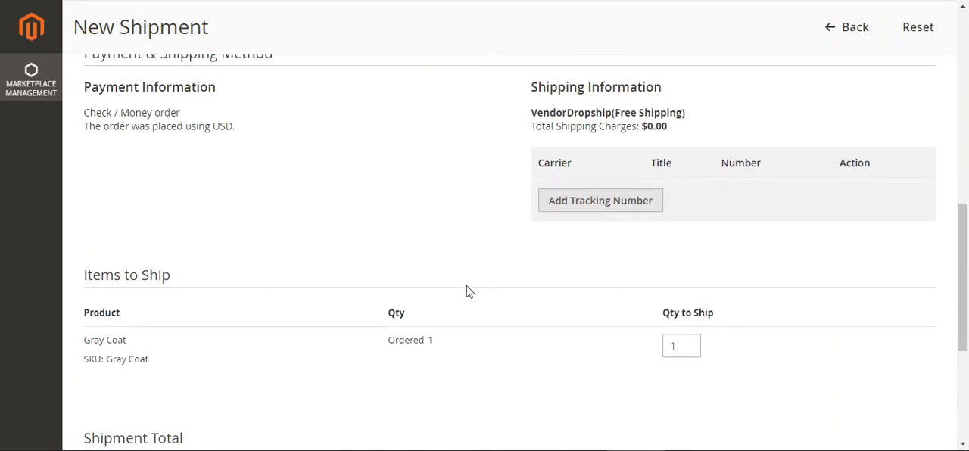
scroll(725, 364, "down", 4)
scroll(366, 363, "down", 3)
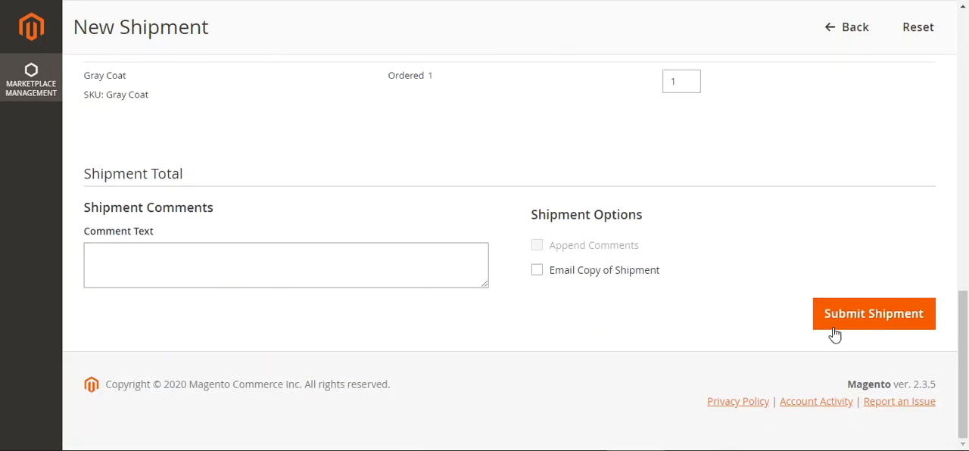
- Submit the Gray Coat shipment with a quantity of 1 and check the resulting shipment page
left_click(878, 330)
left_click_drag(967, 330, 966, 83)
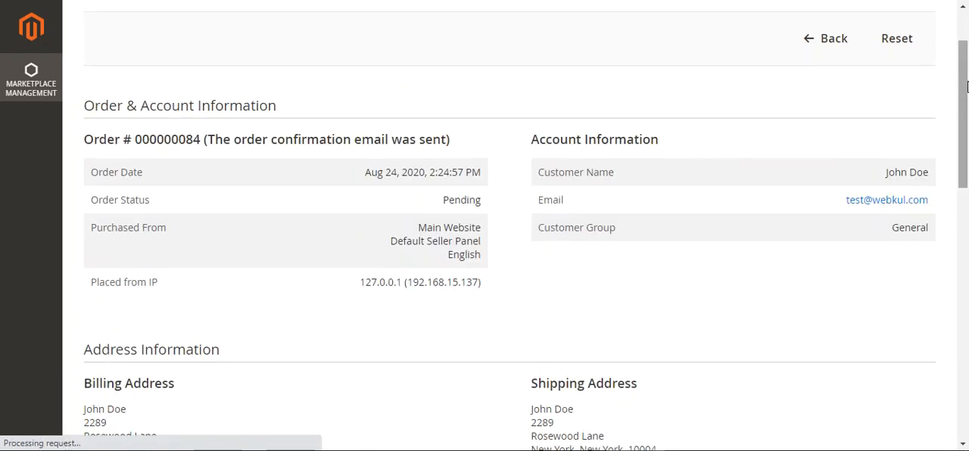
left_click_drag(966, 149, 966, 91)
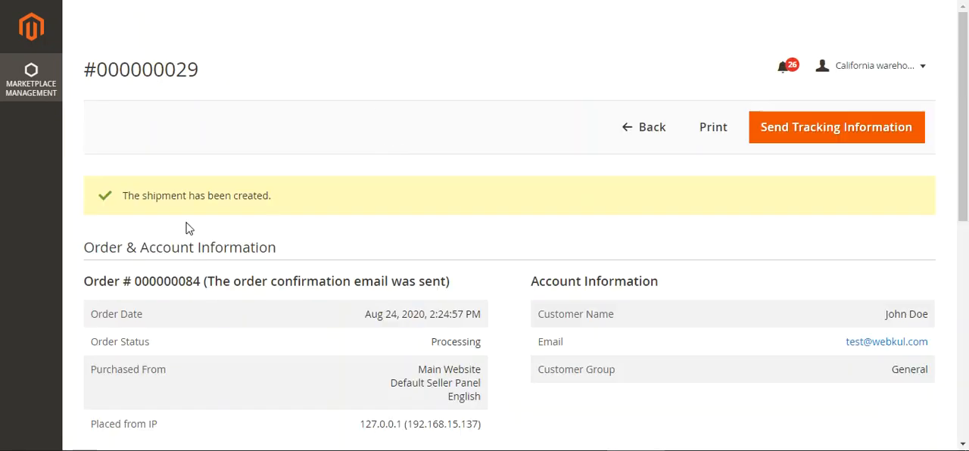
left_click_drag(142, 195, 253, 195)
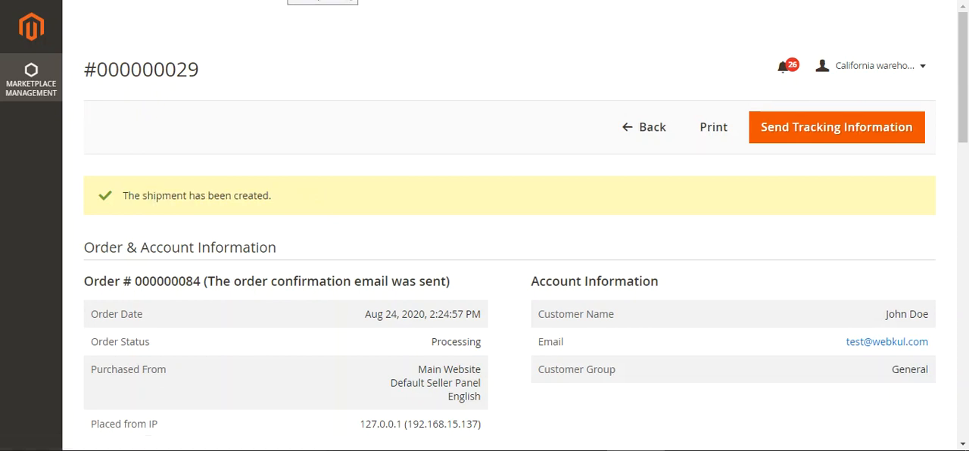
- Switch to the Manage Shipping Rule page and check the California warehouse rules and the available mass actions
left_click(23, 83)
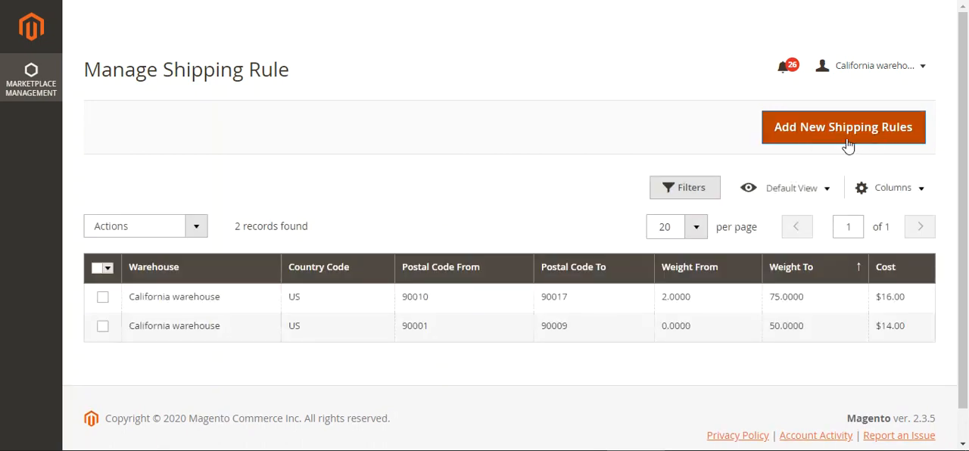
scroll(514, 228, "down", 1)
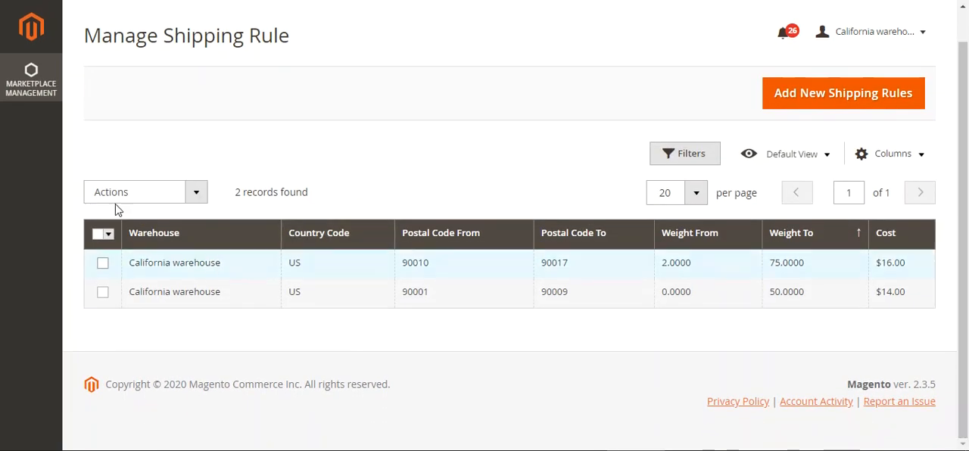
left_click(191, 193)
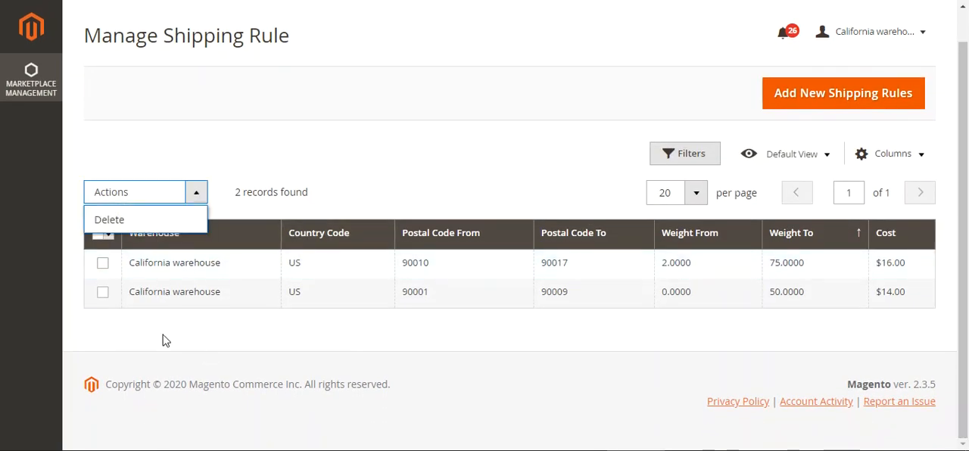
left_click(152, 277)
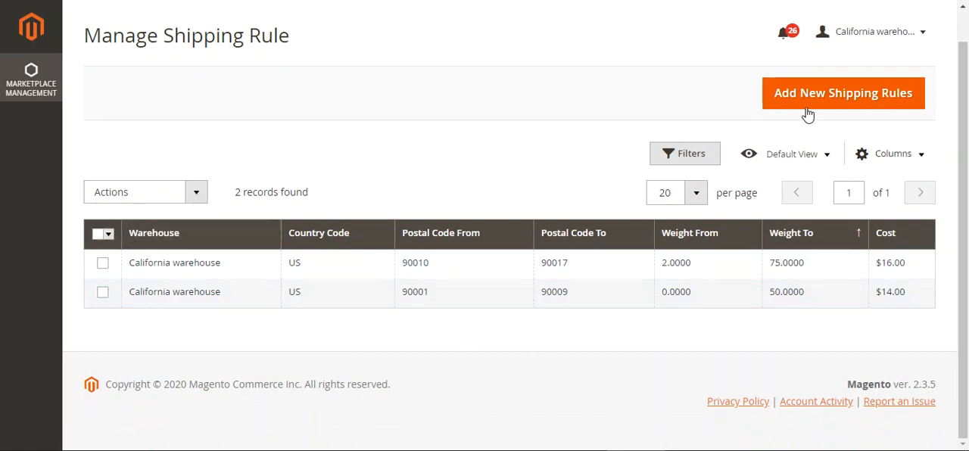
- Start adding new shipping rules and review the Import Shipping Rules section of the import page
left_click(837, 101)
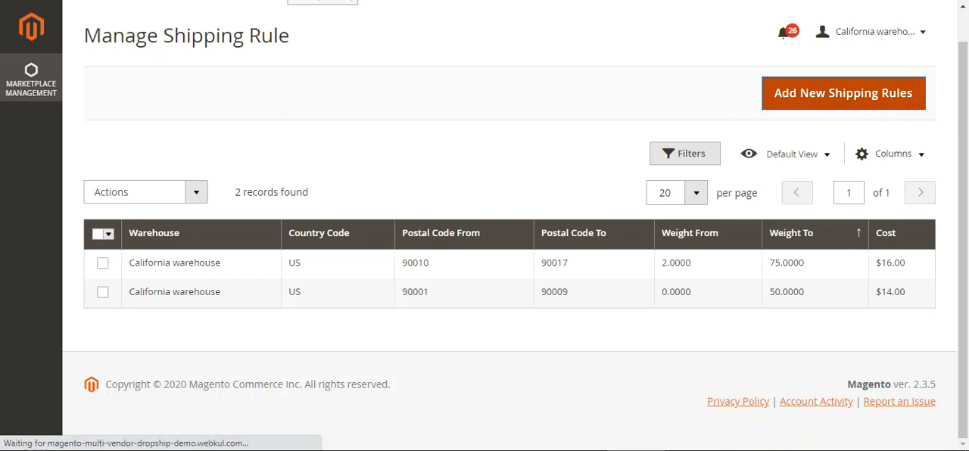
left_click_drag(121, 69, 274, 71)
left_click(341, 80)
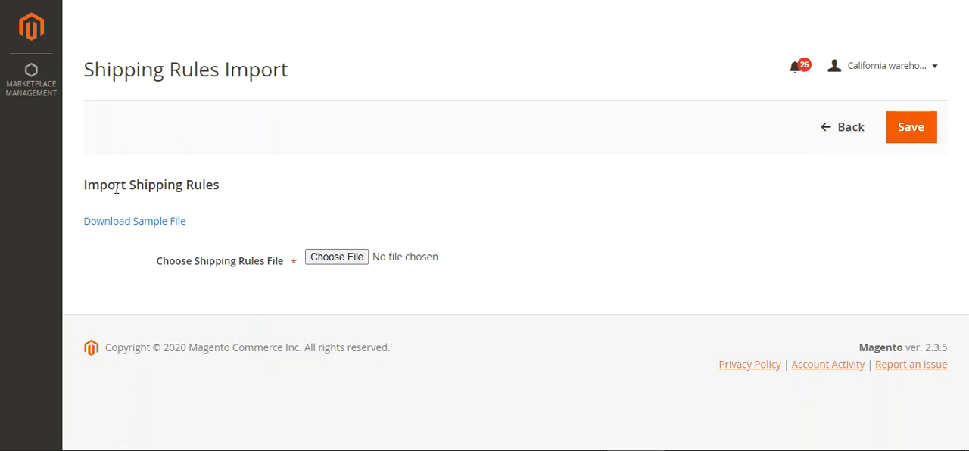
left_click_drag(118, 187, 206, 189)
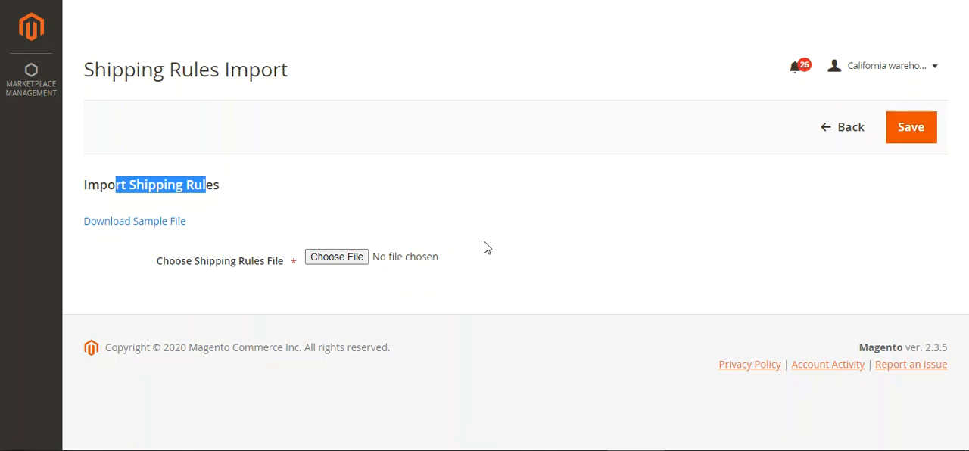
left_click(323, 219)
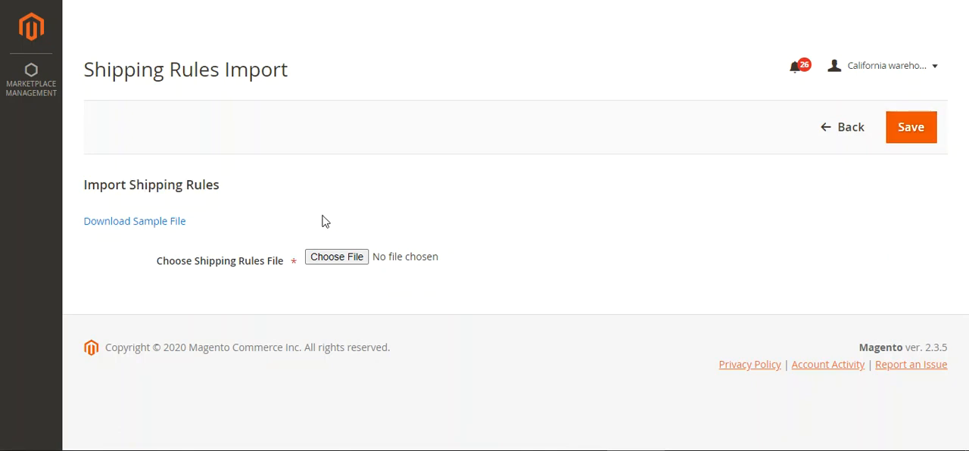
- Download the sample shipping rules file and open shippinginfo.csv in the spreadsheet editor
right_click(130, 223)
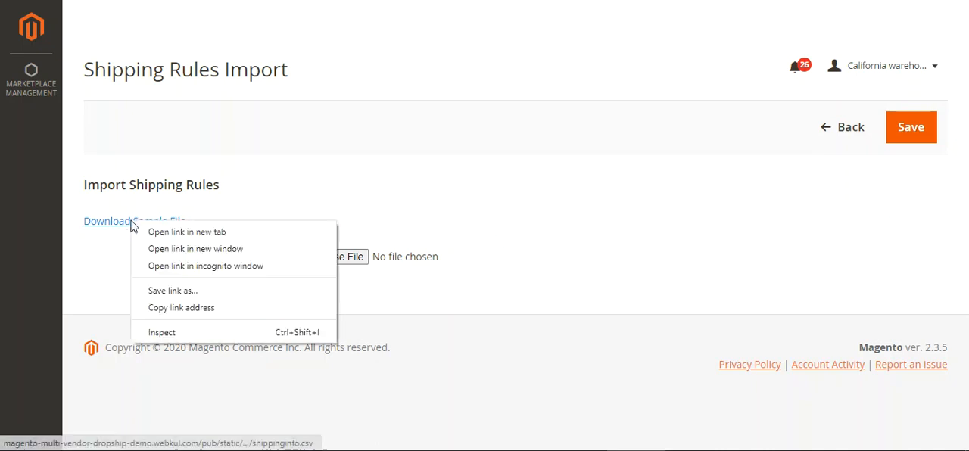
left_click(162, 235)
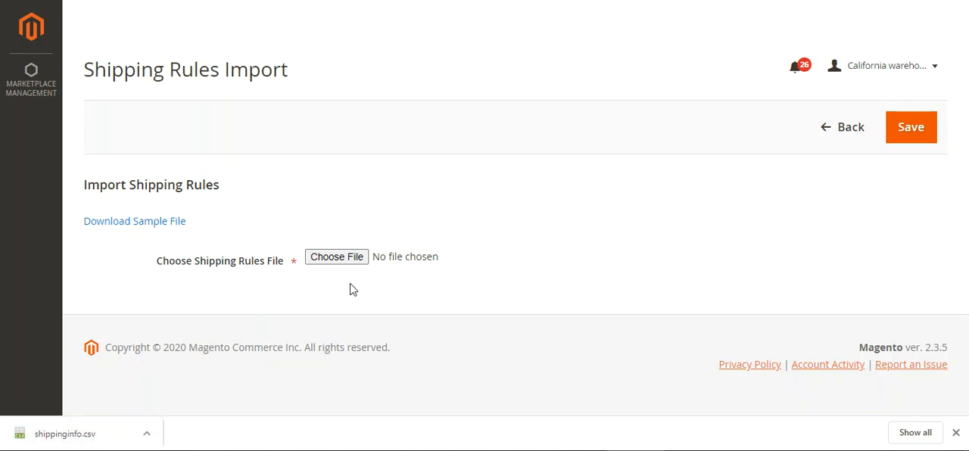
left_click(96, 441)
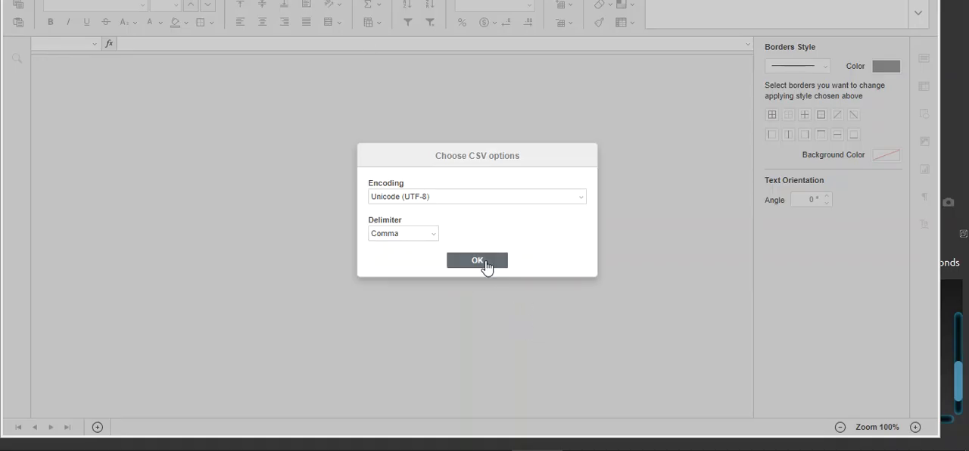
- Load the CSV with Unicode (UTF-8) encoding and comma delimiter, and fit the Country Code and Weight From column widths
left_click(477, 261)
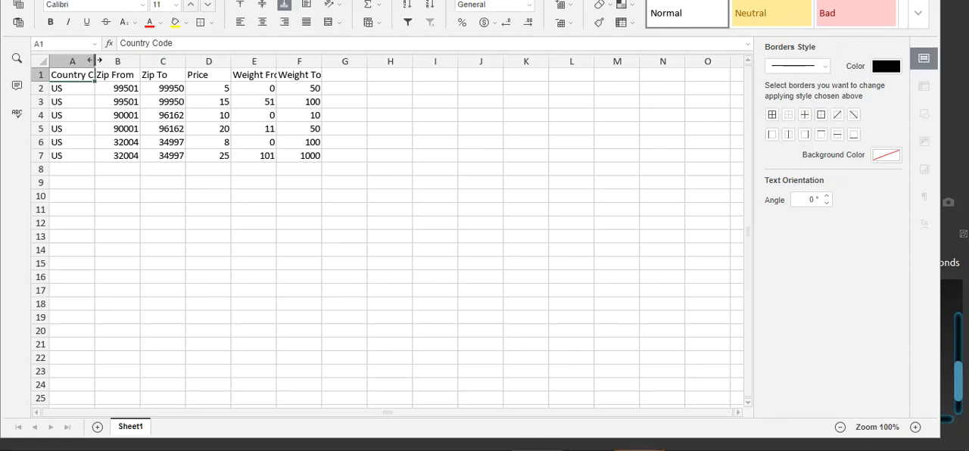
double_click(95, 59)
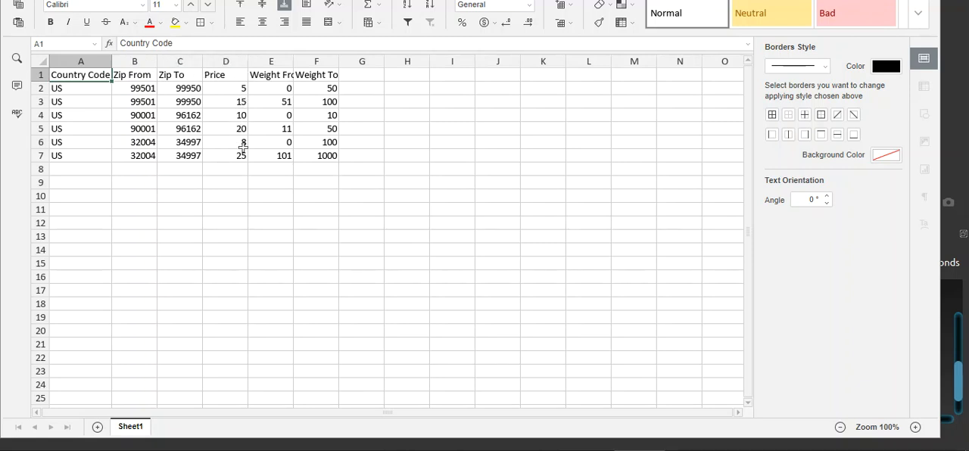
double_click(294, 61)
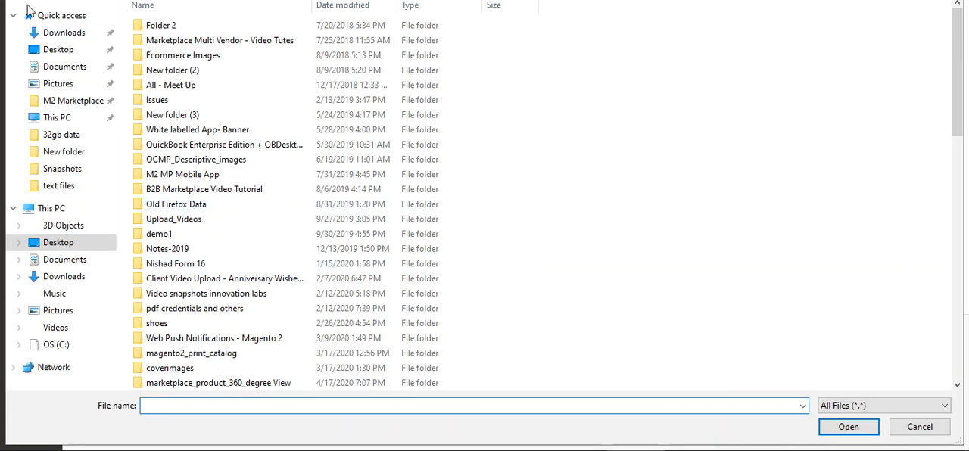
left_click(68, 35)
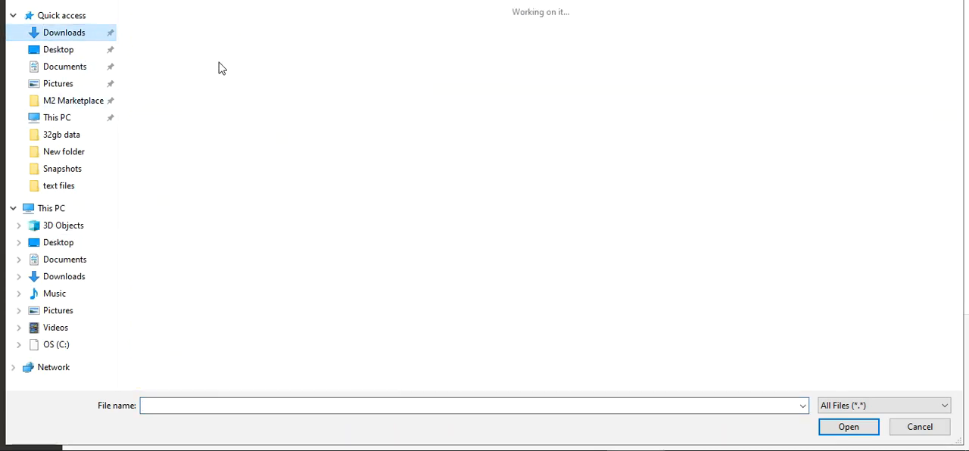
double_click(155, 44)
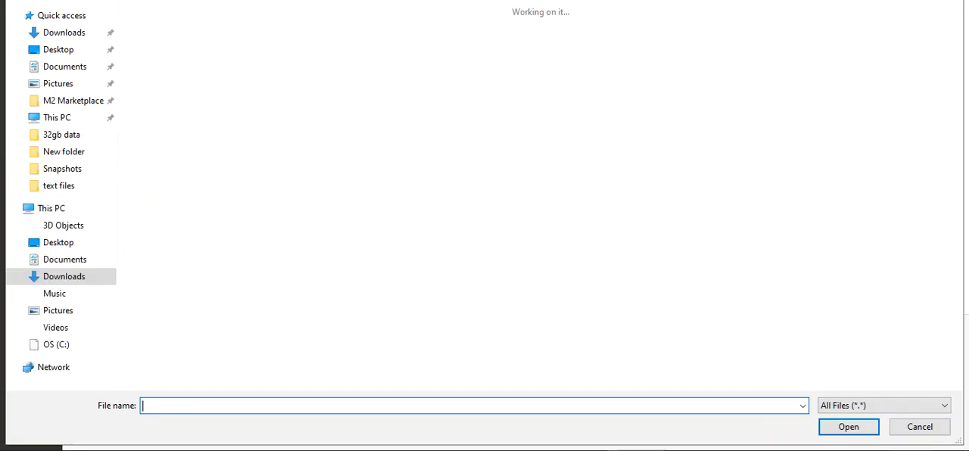
left_click(919, 429)
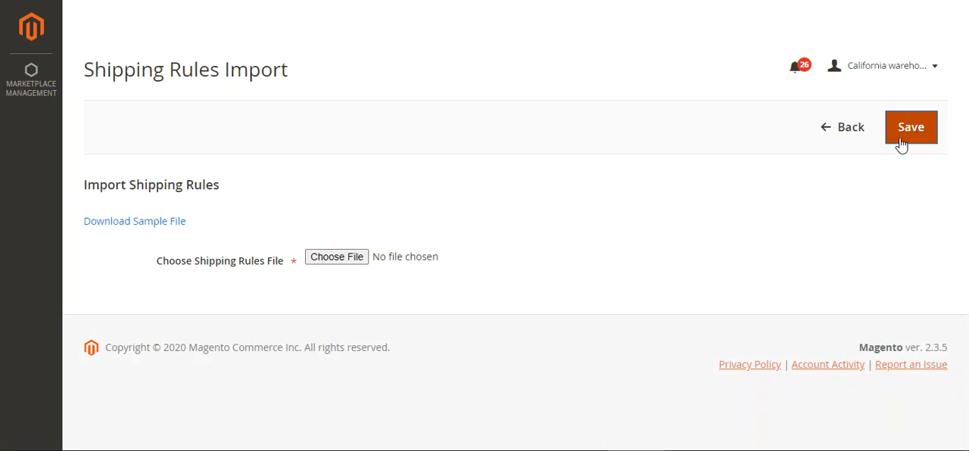
- Return to the Manage Shipping Rule page and review its California warehouse rules and the Vendor Dropship menu entries
left_click(40, 96)
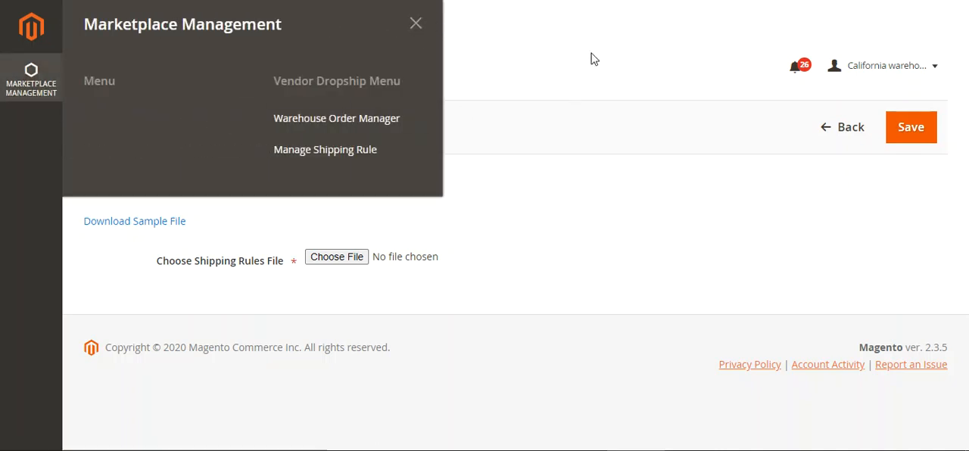
left_click(326, 150)
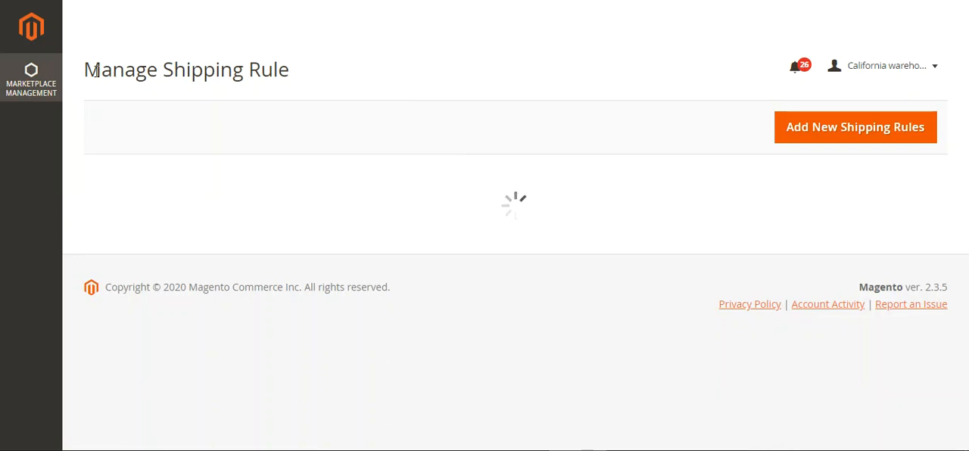
left_click_drag(93, 69, 338, 86)
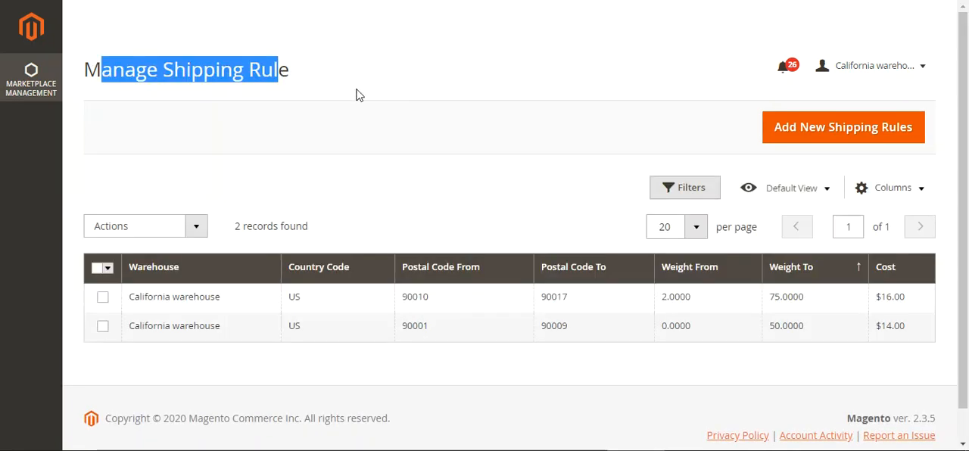
left_click(32, 88)
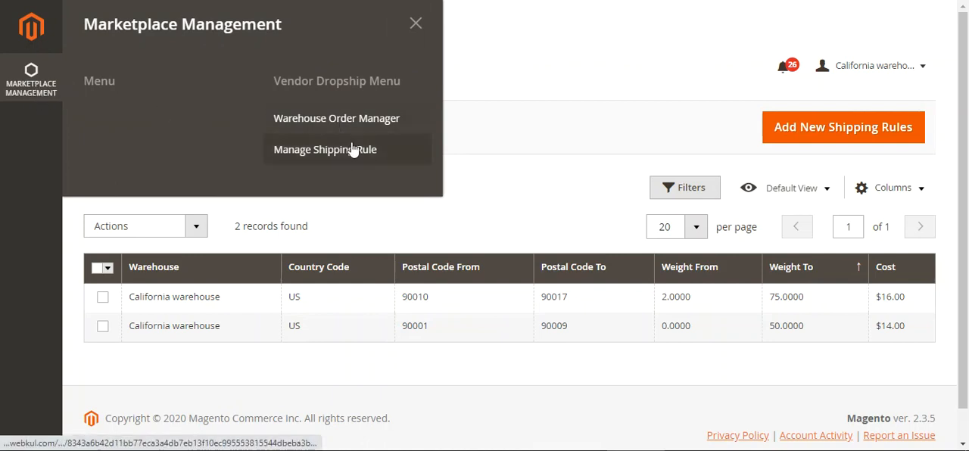
left_click(556, 92)
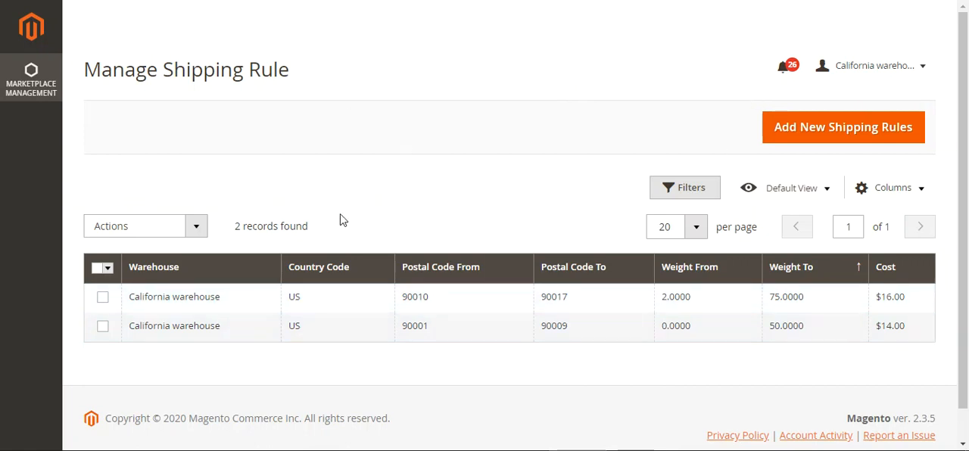
left_click(199, 236)
left_click(552, 127)
left_click(42, 75)
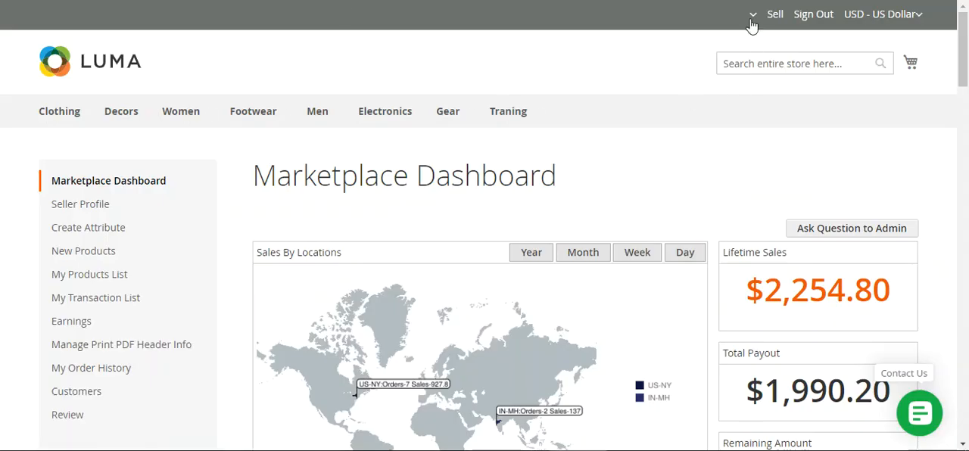
- Open the seller's marketplace product list and open the Shoes For men product for editing
left_click(754, 23)
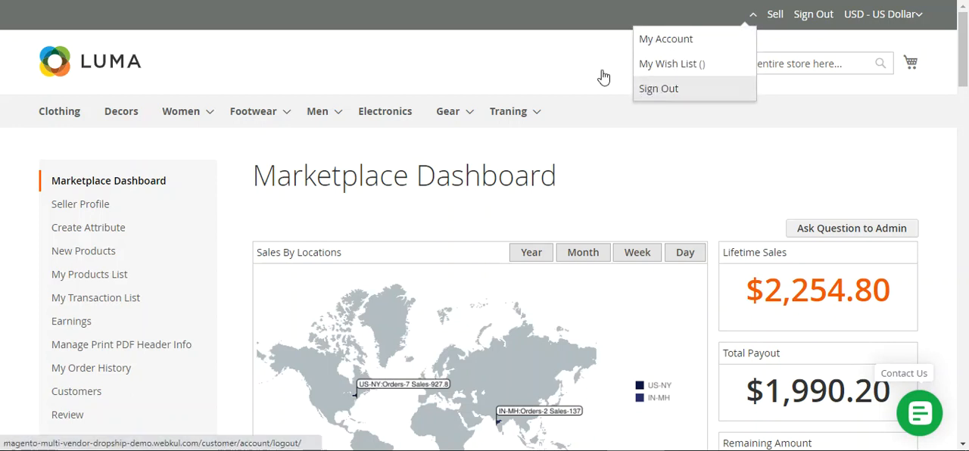
left_click_drag(967, 76, 967, 97)
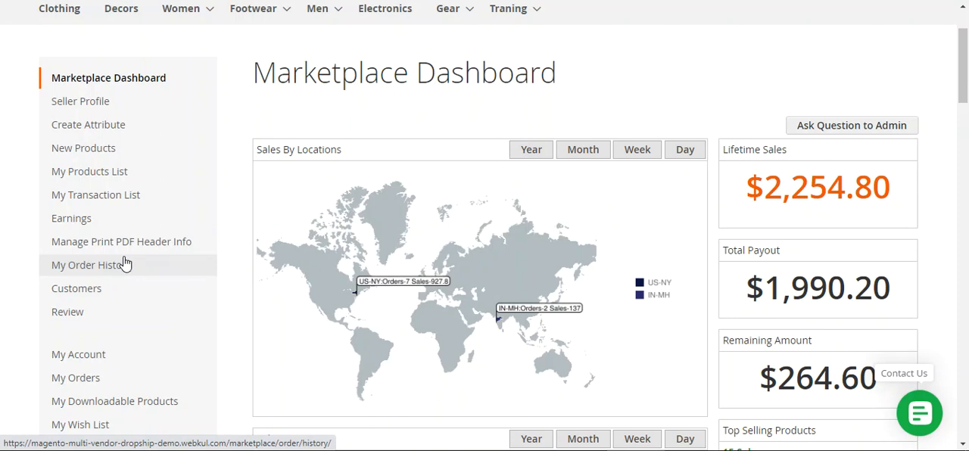
left_click(117, 179)
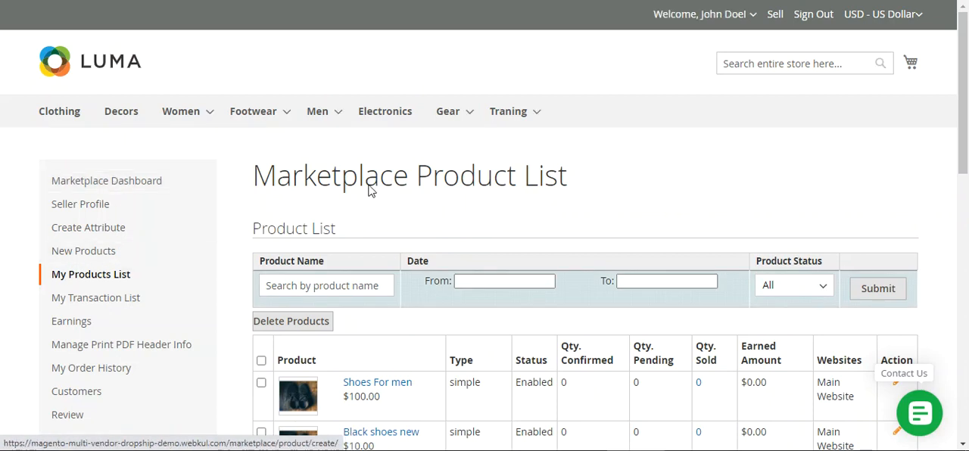
left_click_drag(371, 190, 542, 186)
left_click_drag(961, 140, 960, 189)
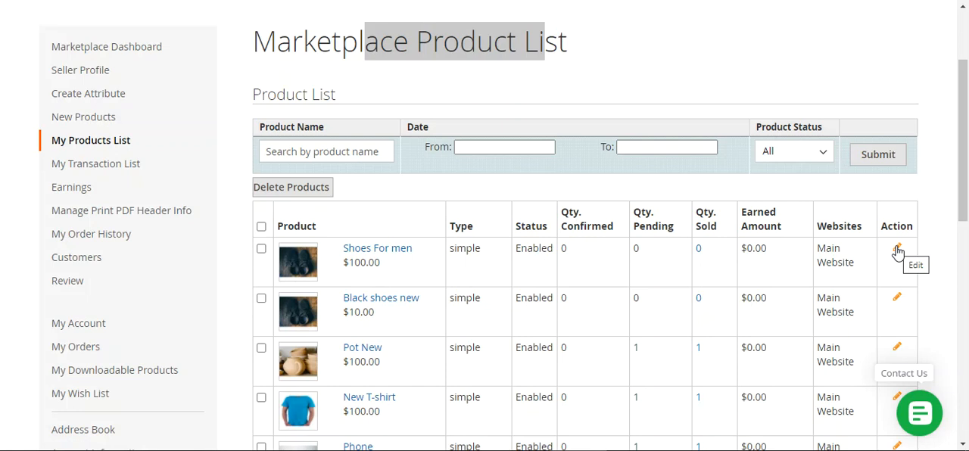
left_click(897, 251)
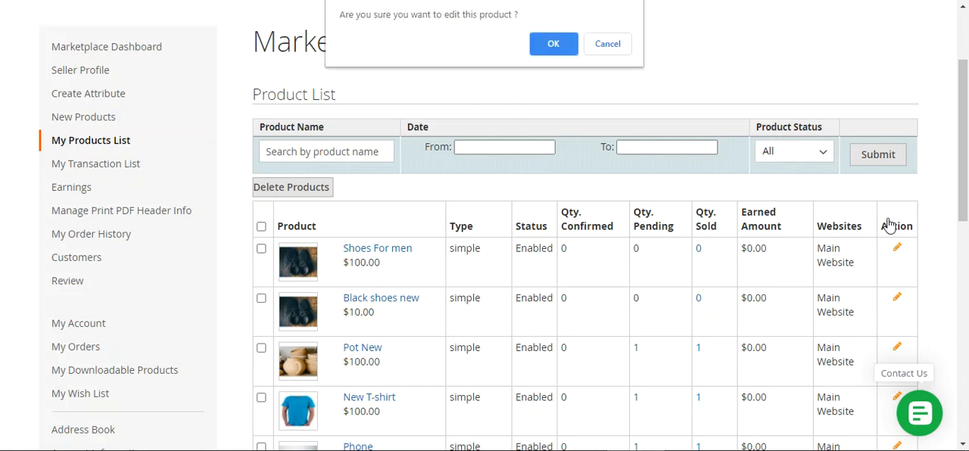
left_click_drag(559, 47, 428, 14)
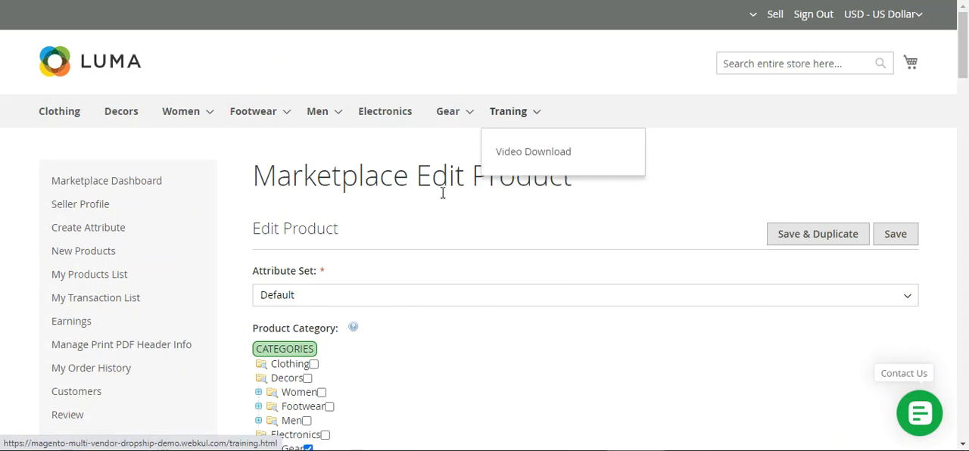
- Make Delhi Warehouse available in the product's warehouse stock with a quantity of 2000
left_click_drag(966, 94, 958, 377)
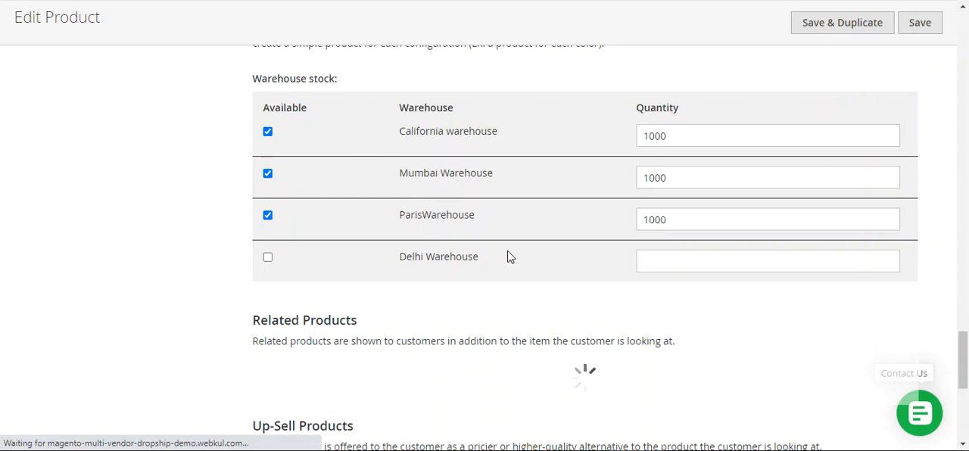
scroll(509, 257, "up", 4)
scroll(355, 222, "down", 3)
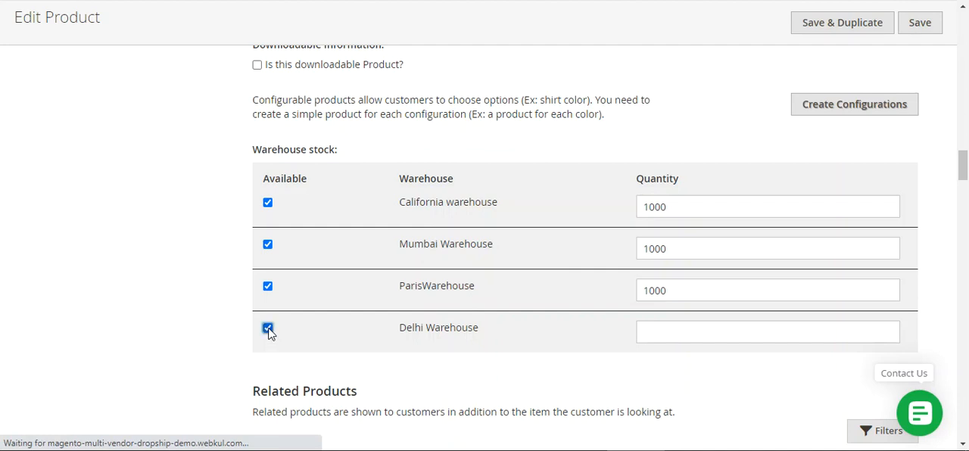
left_click(669, 334)
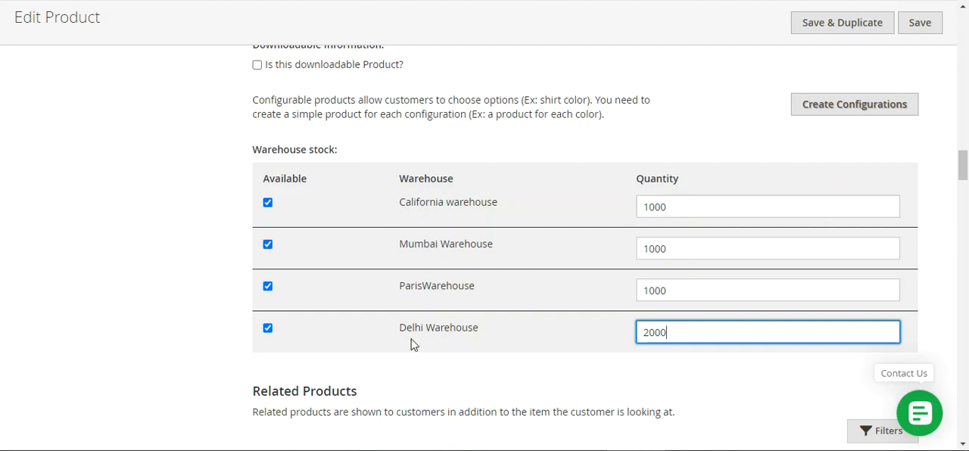
left_click(396, 45)
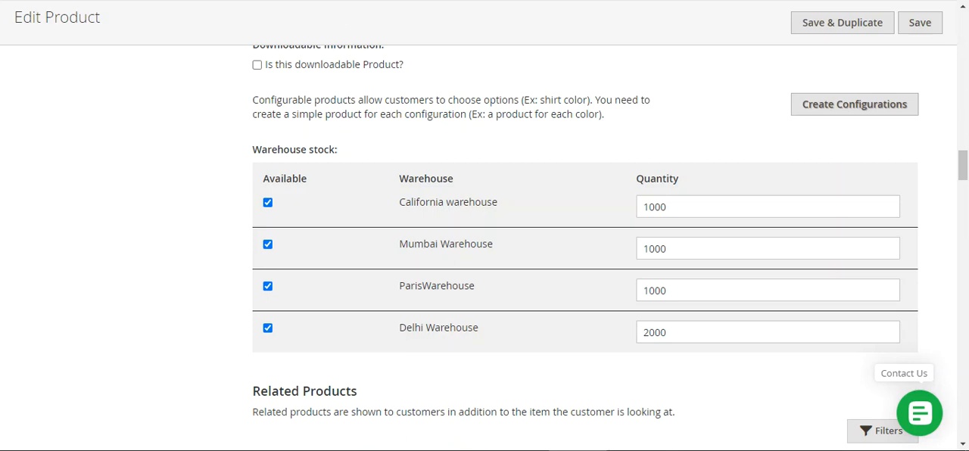
left_click_drag(962, 169, 961, 27)
scroll(350, 225, "down", 3)
scroll(421, 262, "up", 3)
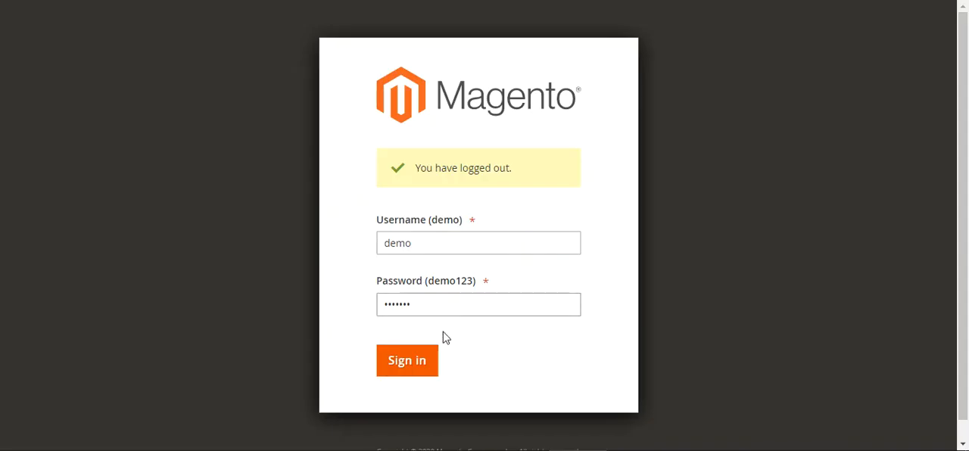
- Sign in to the Magento admin with the prefilled demo account and open the store configuration for Vendor Dropship Manager
left_click(412, 363)
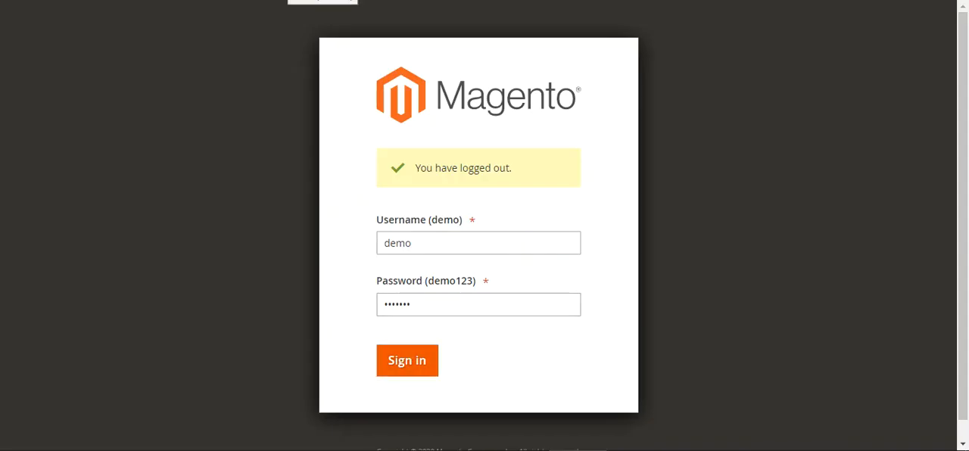
left_click(414, 371)
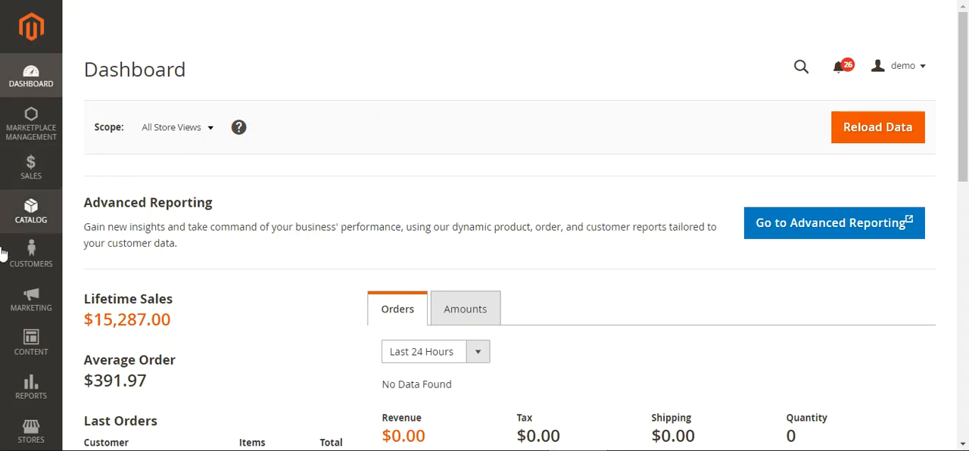
scroll(472, 68, "down", 2)
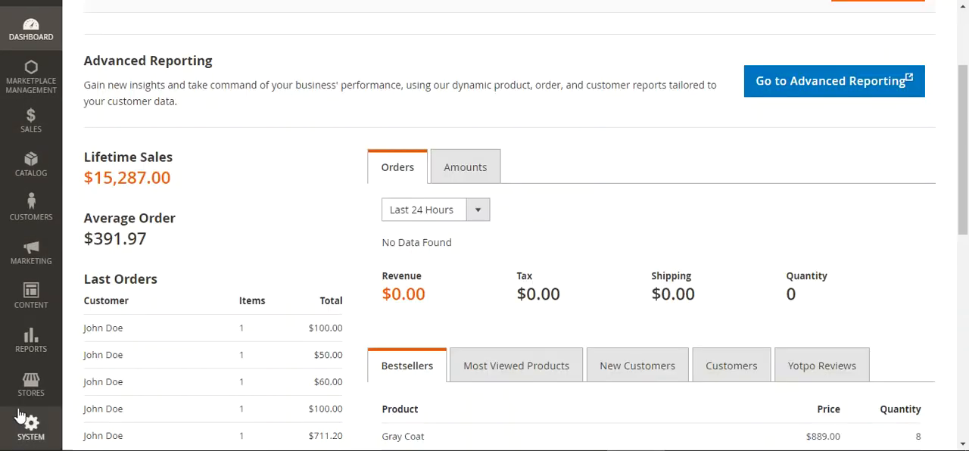
left_click(31, 392)
left_click(128, 121)
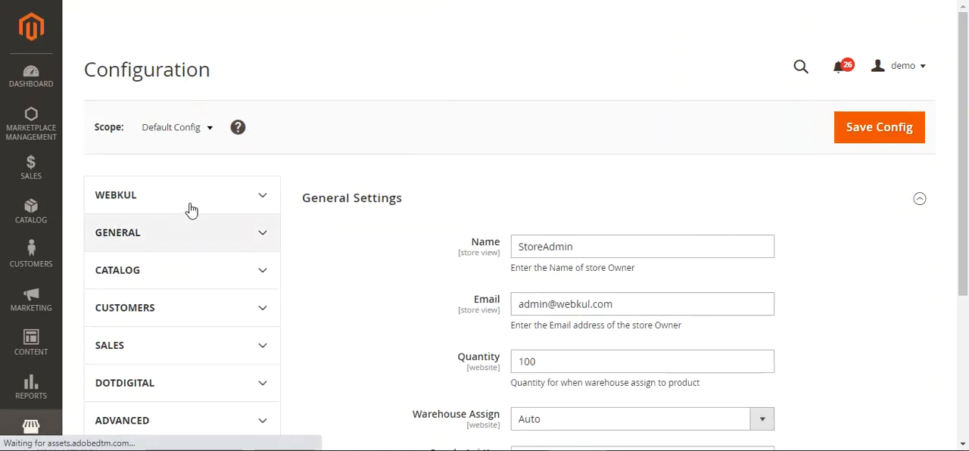
left_click(191, 210)
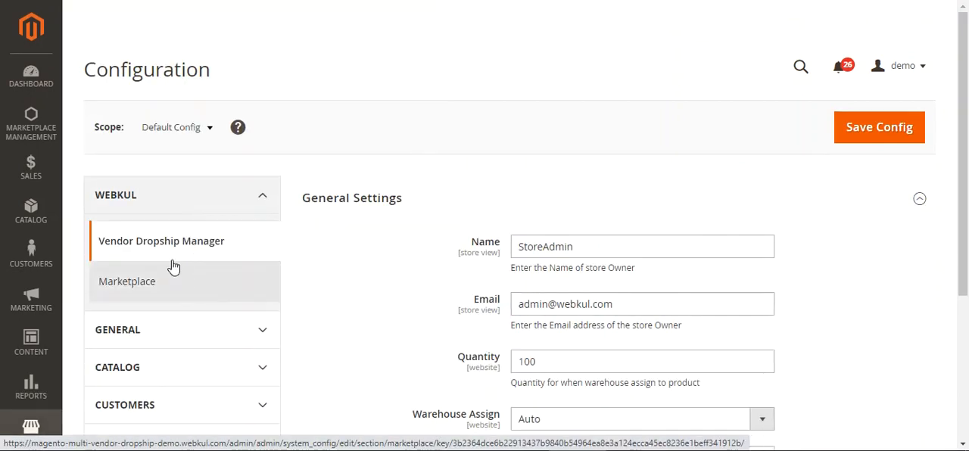
- Examine the Vendor Dropship Manager sections, focusing on the Email and Quantity fields in General Settings
scroll(967, 208, "down", 3)
left_click_drag(967, 208, 965, 249)
left_click(382, 327)
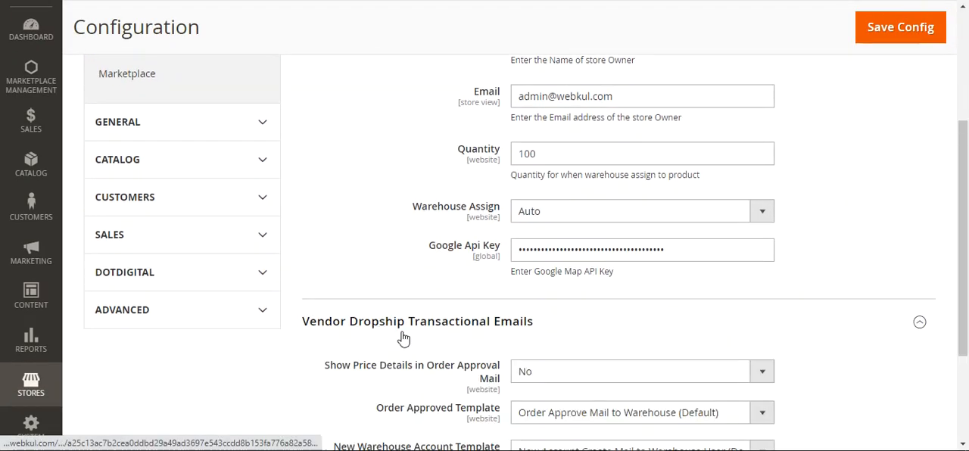
scroll(522, 359, "down", 2)
left_click_drag(967, 292, 963, 110)
scroll(358, 238, "down", 2)
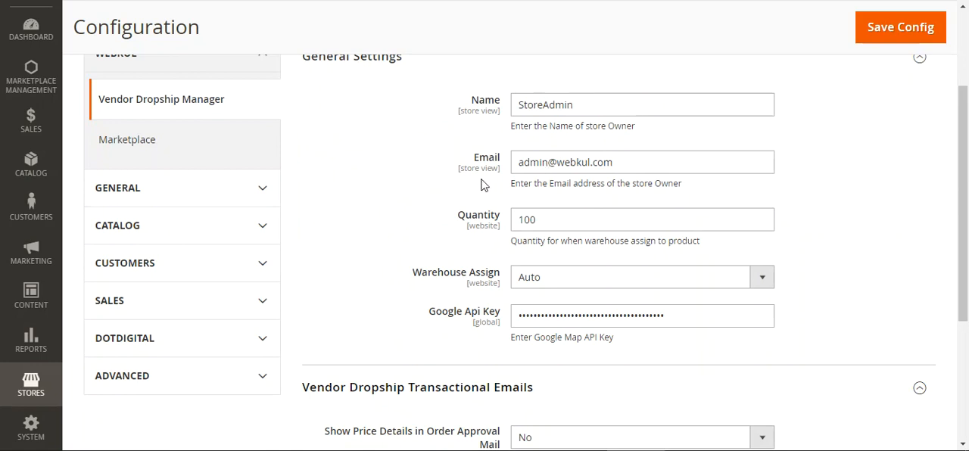
left_click_drag(505, 161, 492, 161)
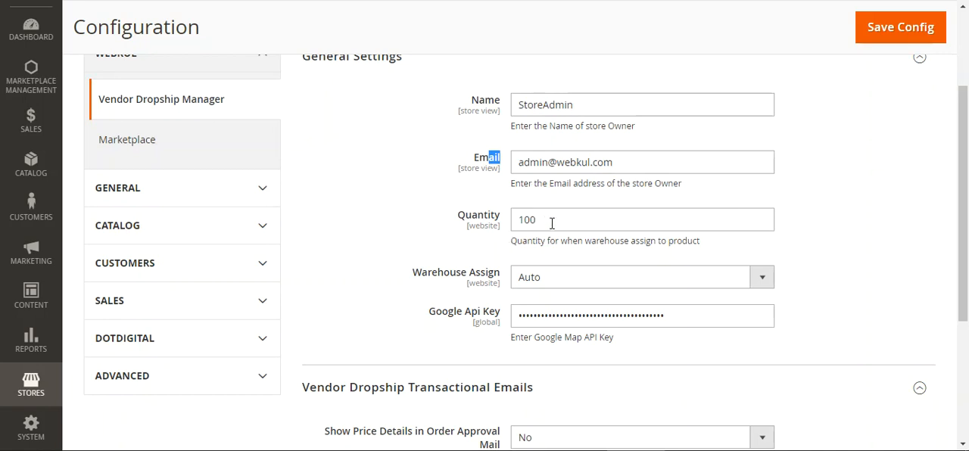
left_click_drag(550, 215, 500, 225)
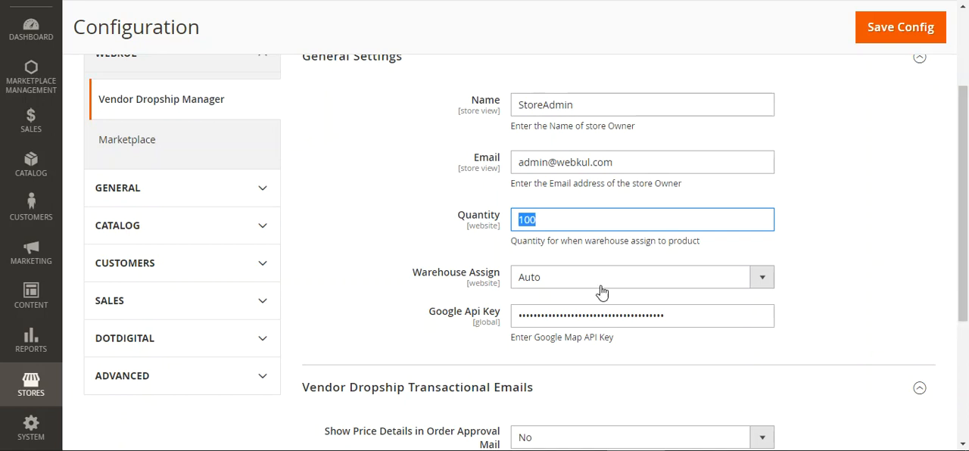
left_click(609, 154)
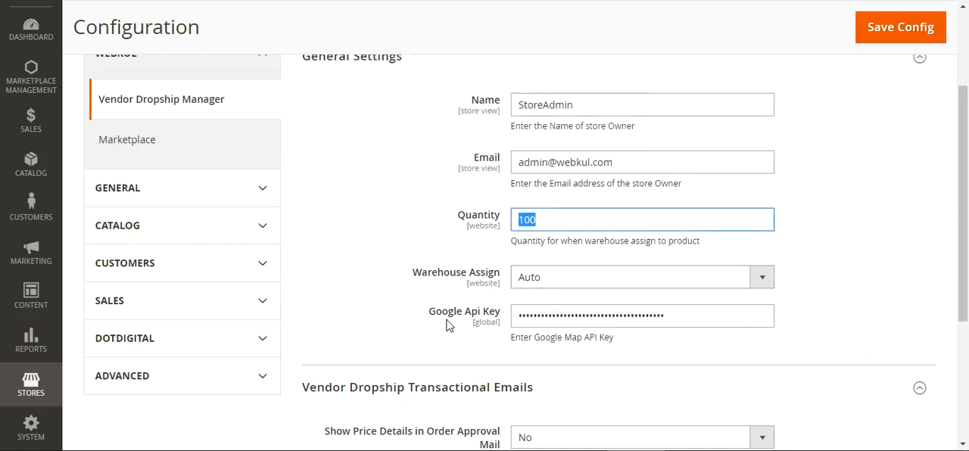
- Review the Manual and Auto options for Warehouse Assign and set it to Manual
left_click_drag(421, 274, 477, 277)
left_click(495, 281)
left_click(607, 281)
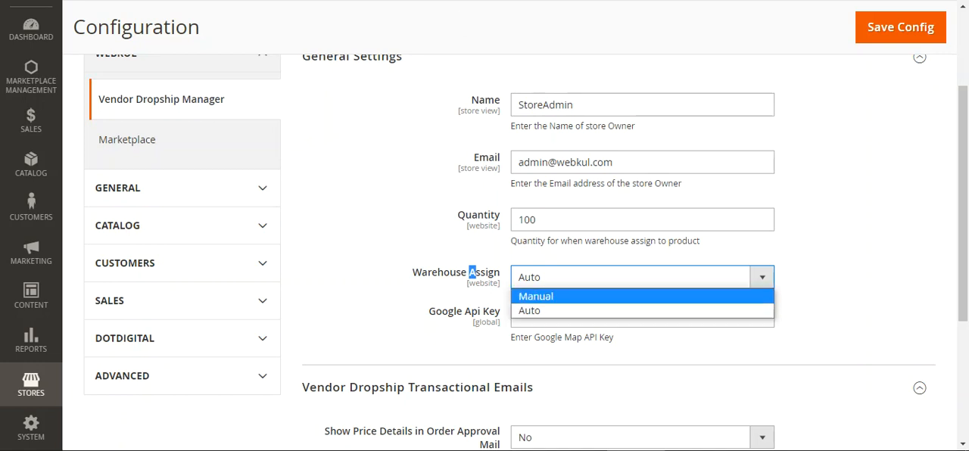
left_click(399, 97)
left_click(579, 277)
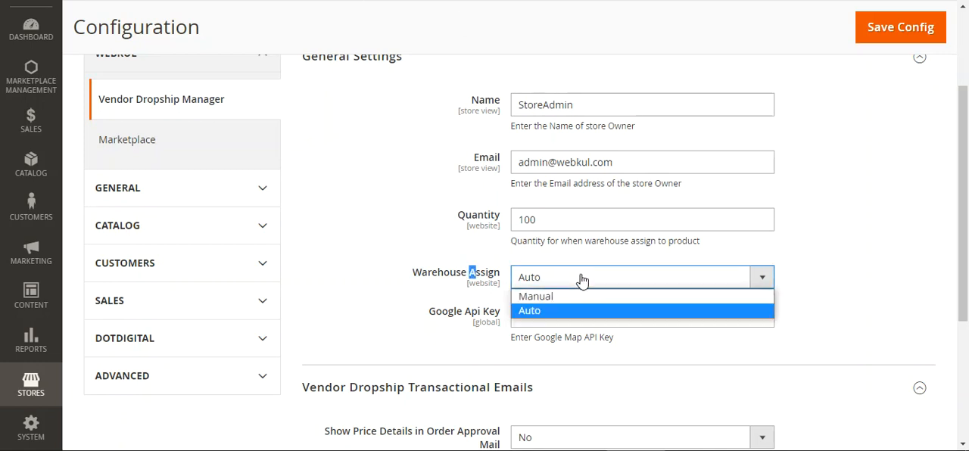
left_click(571, 316)
left_click(600, 287)
left_click(594, 298)
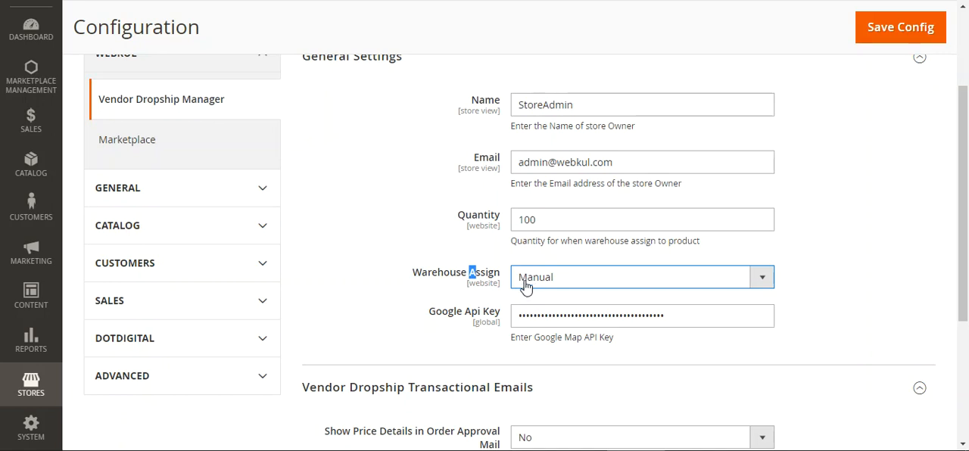
left_click(580, 292)
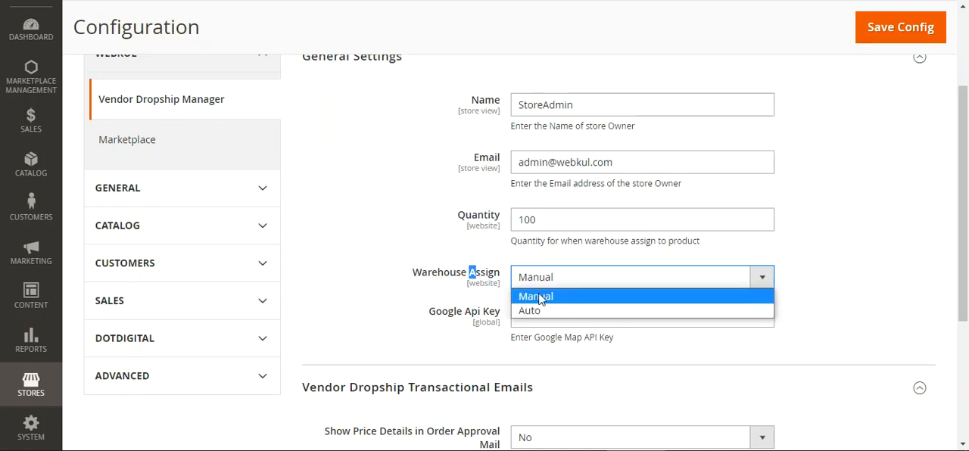
left_click(416, 316)
- Check the Google Api Key setting and the Show Price Details in Order Approval Mail options, keeping No selected
left_click_drag(438, 316, 497, 318)
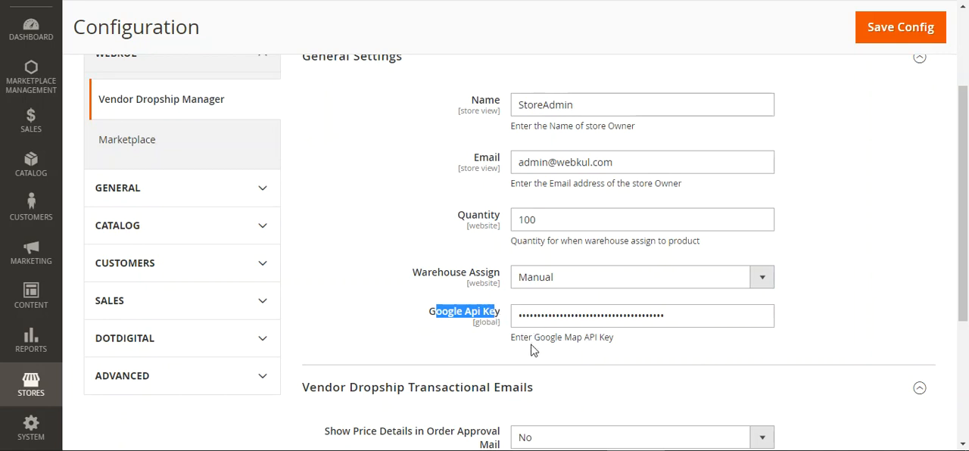
left_click(288, 2)
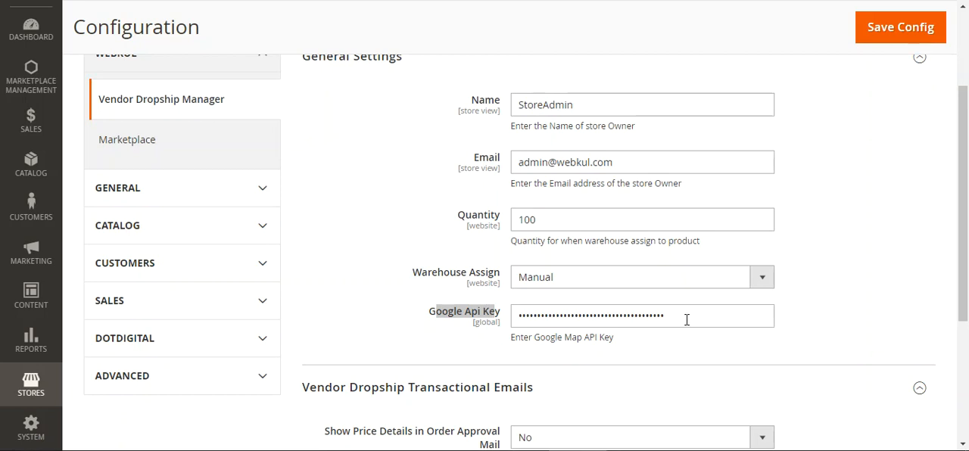
left_click_drag(964, 267, 931, 374)
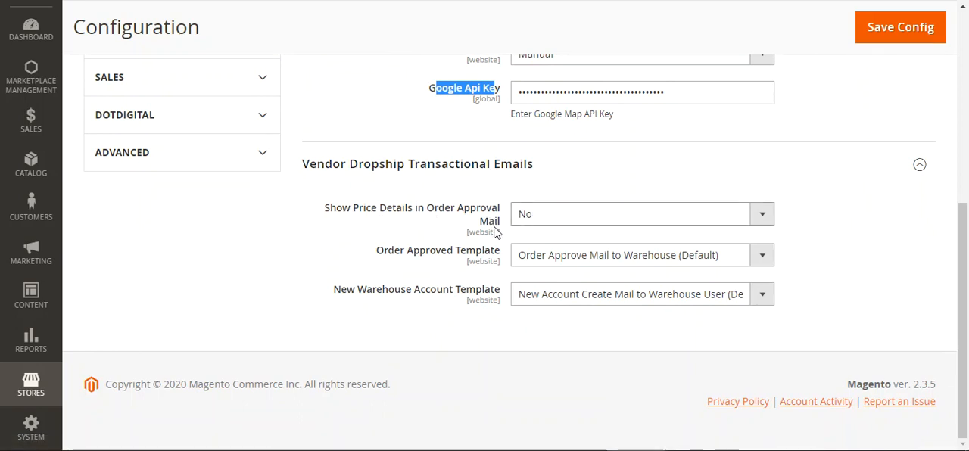
left_click(597, 219)
left_click(587, 236)
left_click(588, 218)
left_click(573, 249)
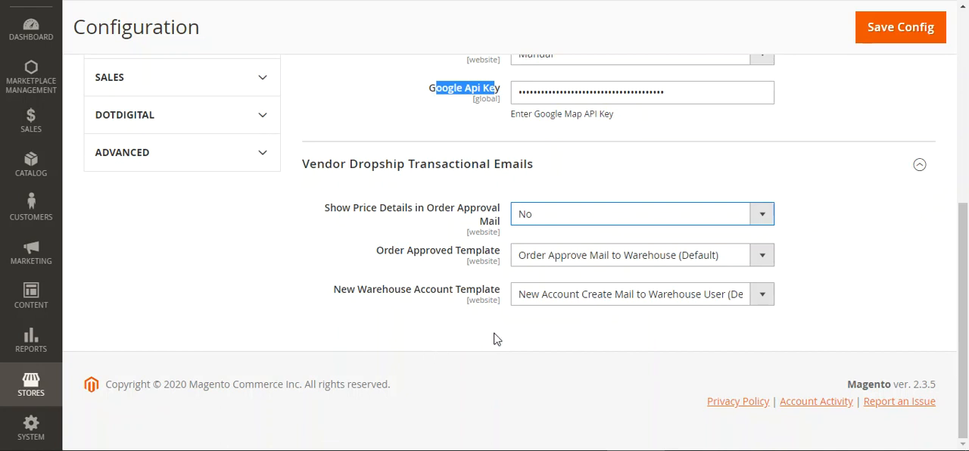
- Review the Order Approved Template and New Warehouse Account Template options, keeping the default template for each
left_click(586, 260)
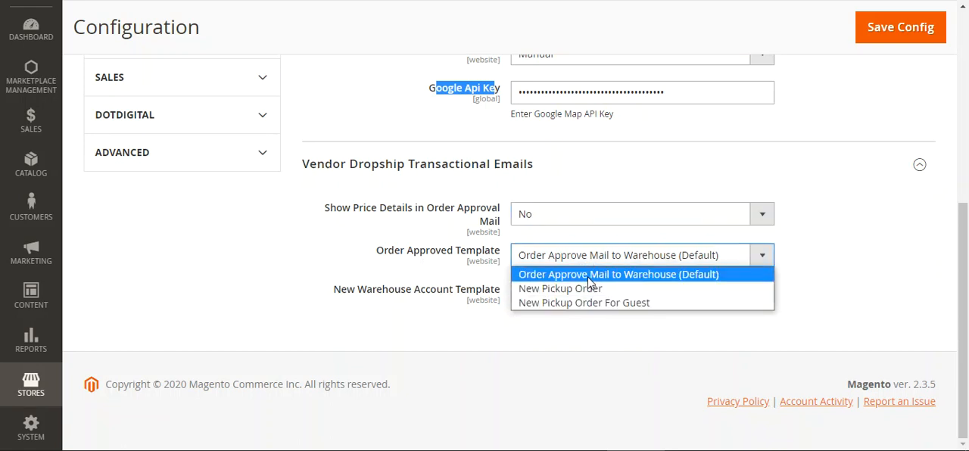
left_click(557, 337)
left_click_drag(372, 289, 475, 292)
left_click(505, 338)
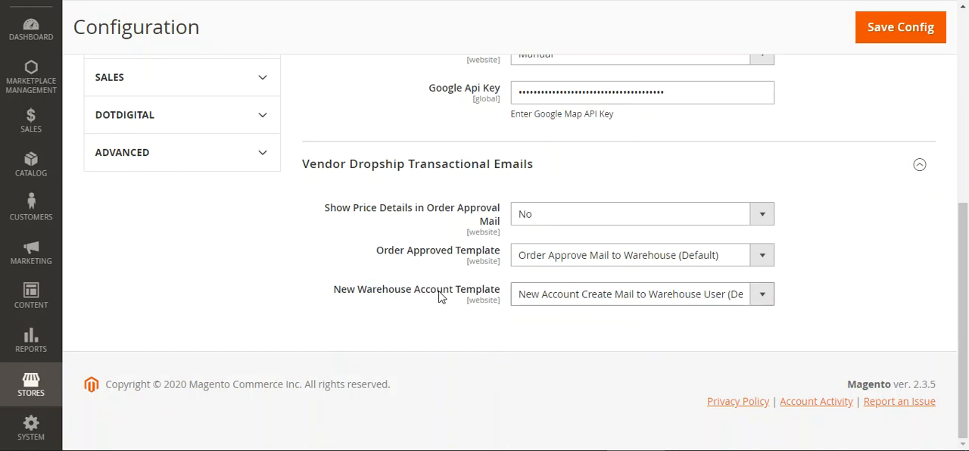
left_click(573, 301)
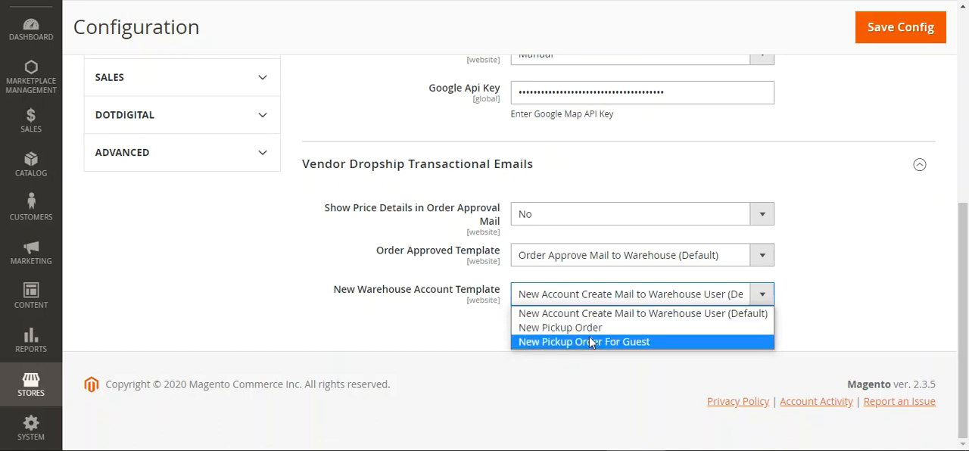
left_click(454, 330)
left_click_drag(964, 290, 965, 92)
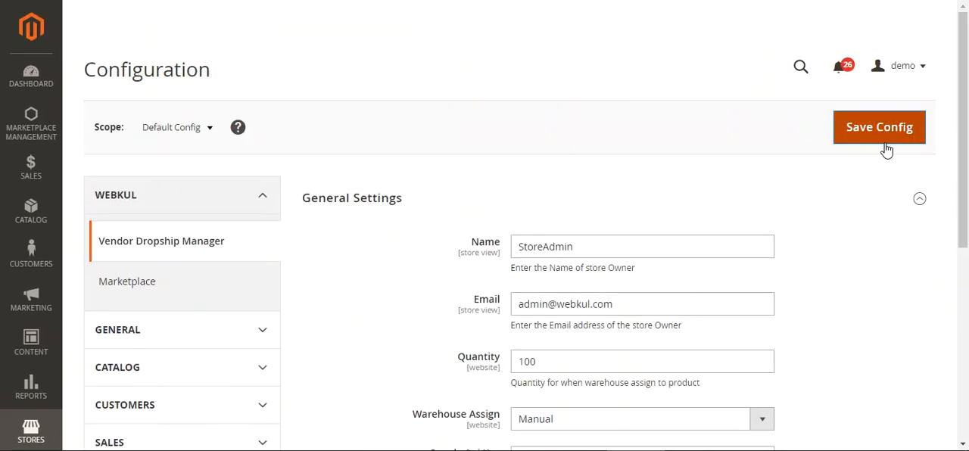
left_click_drag(964, 149, 955, 106)
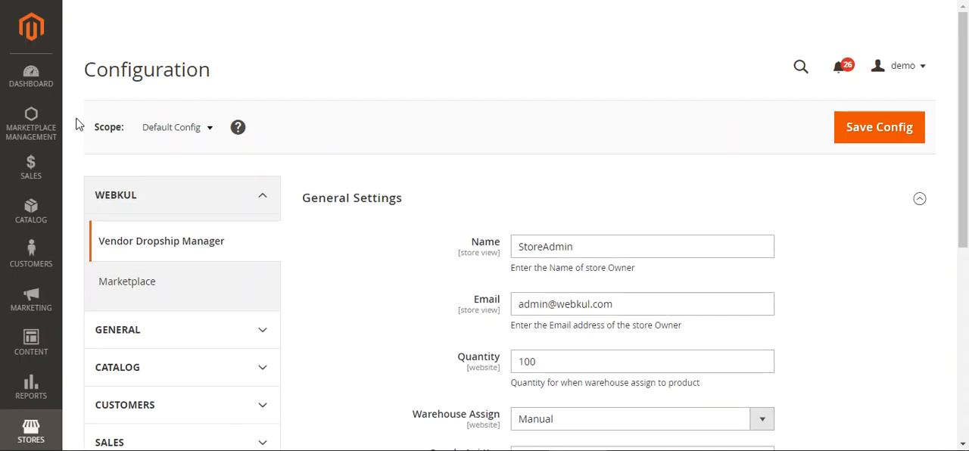
- Open Warehouse Manager, Warehouse Order Manager, Warehouse Products and Manage Shipping Rule from Marketplace Management, each in its own browser tab
left_click(37, 140)
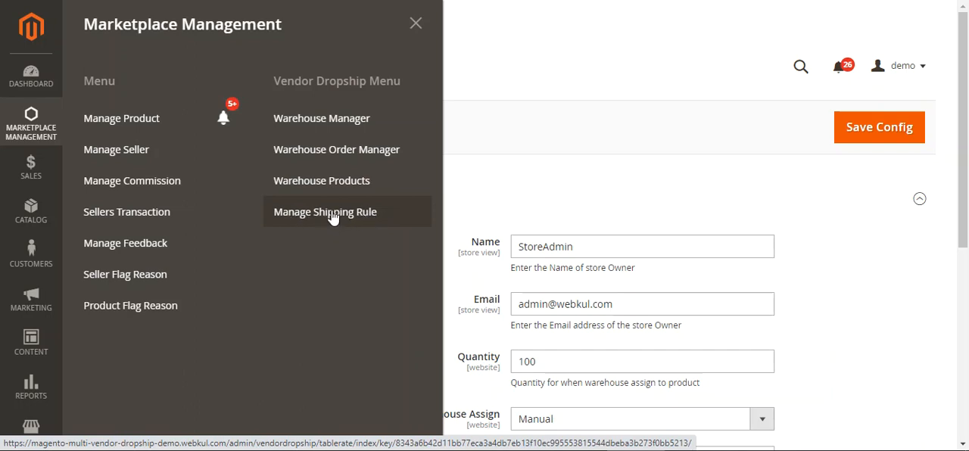
right_click(335, 124)
key("Escape")
right_click(320, 148)
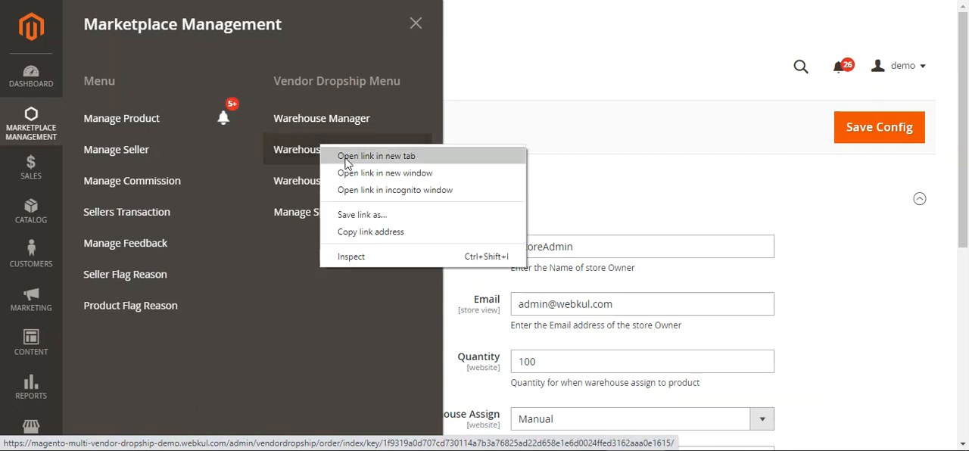
key("Escape")
right_click(316, 181)
key("Escape")
right_click(310, 218)
left_click(365, 226)
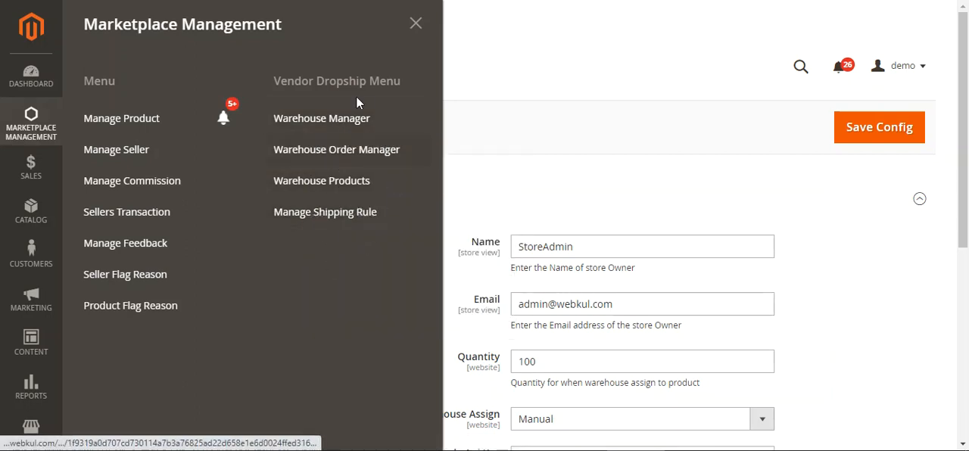
- Switch to the Vendor Dropship Warehouse page and examine the warehouse list and its Action column
left_click(322, 0)
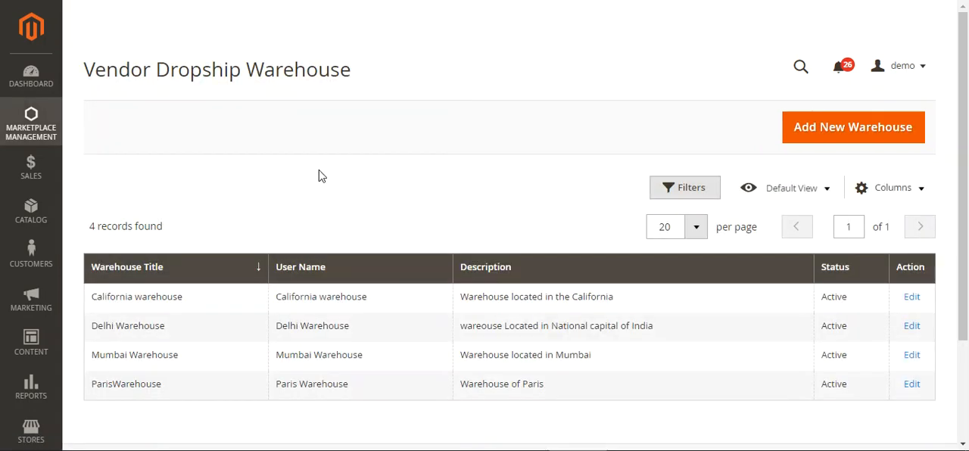
scroll(485, 197, "down", 1)
scroll(499, 219, "up", 1)
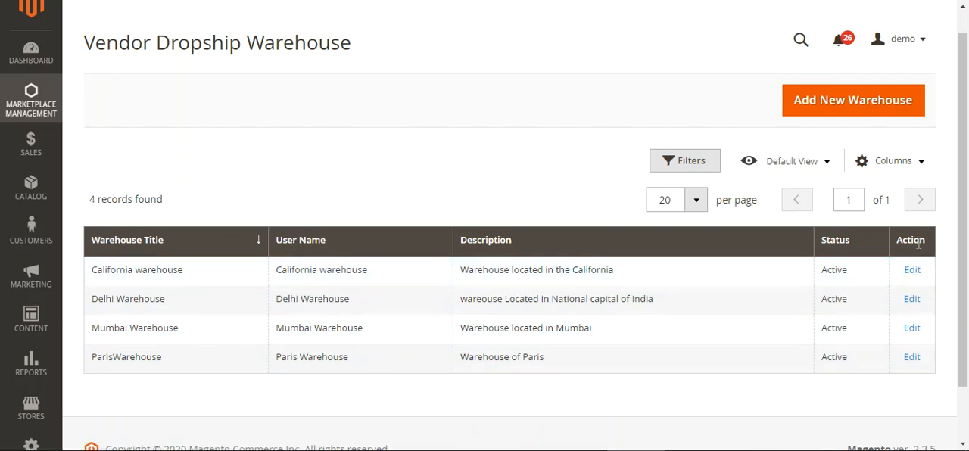
left_click_drag(896, 244, 918, 244)
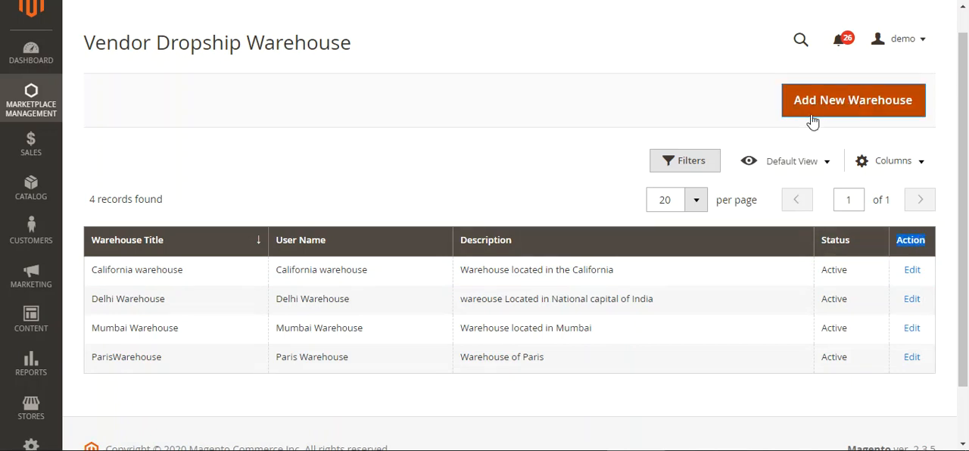
- Open the form for adding a new warehouse and review its fields from User Name through Longitude
left_click(839, 109)
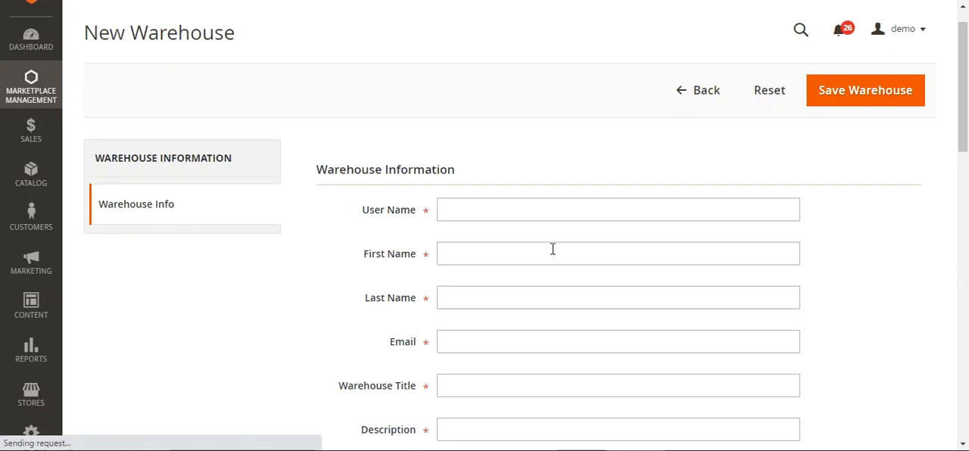
left_click(966, 173)
left_click_drag(967, 153, 967, 72)
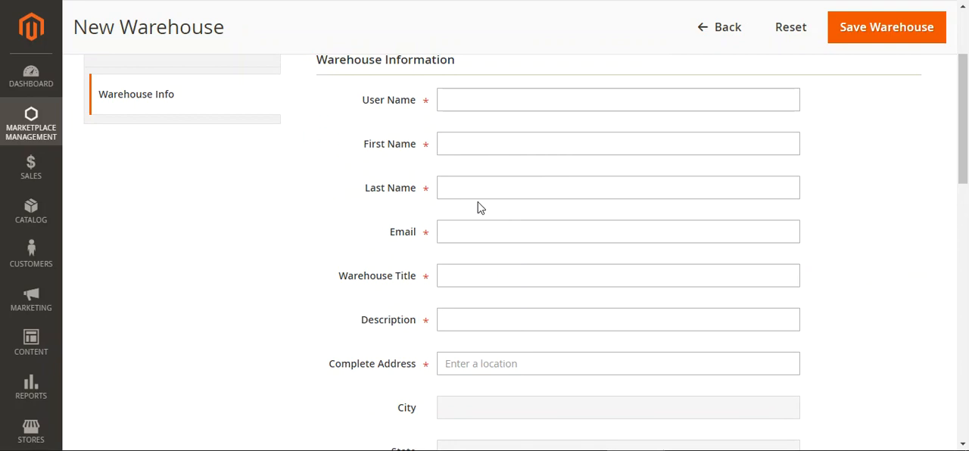
left_click(490, 233)
left_click(504, 279)
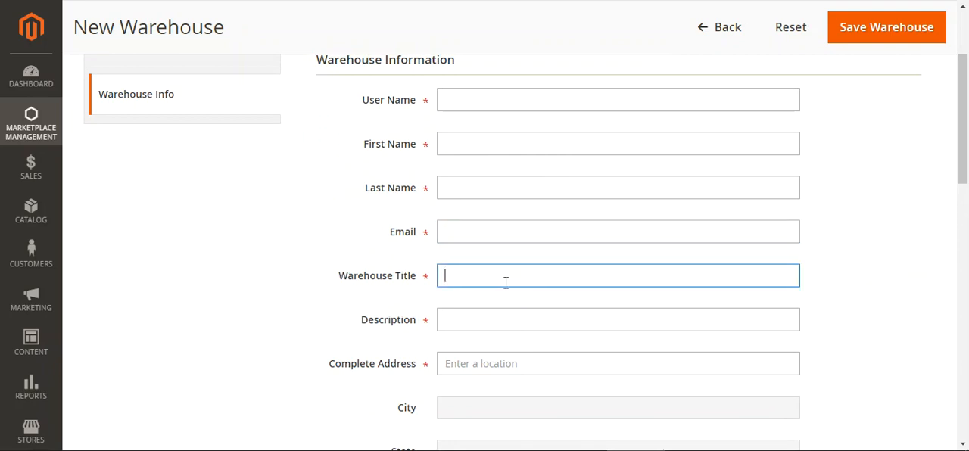
scroll(504, 282, "down", 2)
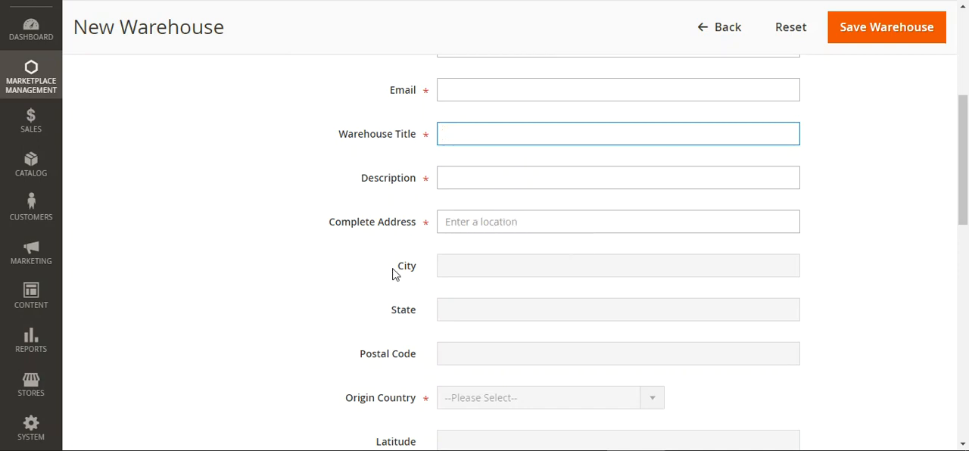
scroll(426, 317, "down", 2)
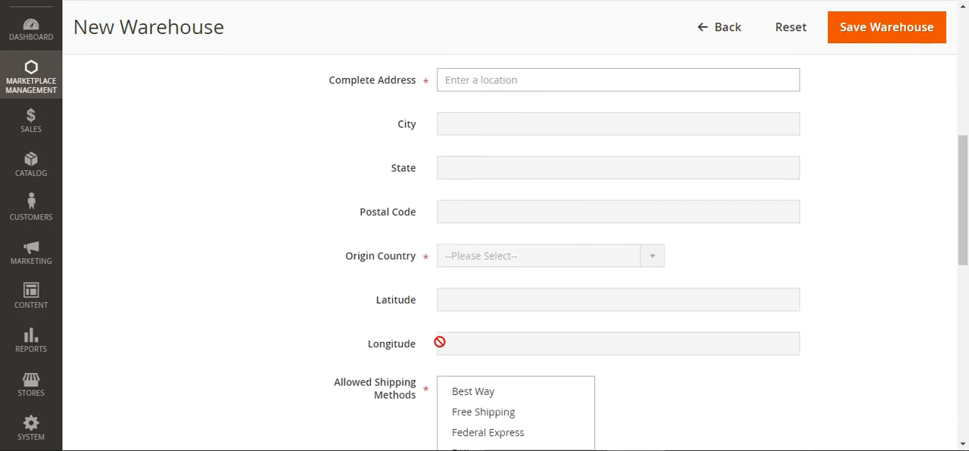
scroll(442, 337, "down", 2)
- Select United Parcel Service and DHL as allowed shipping methods for the new warehouse
left_click_drag(346, 240, 422, 265)
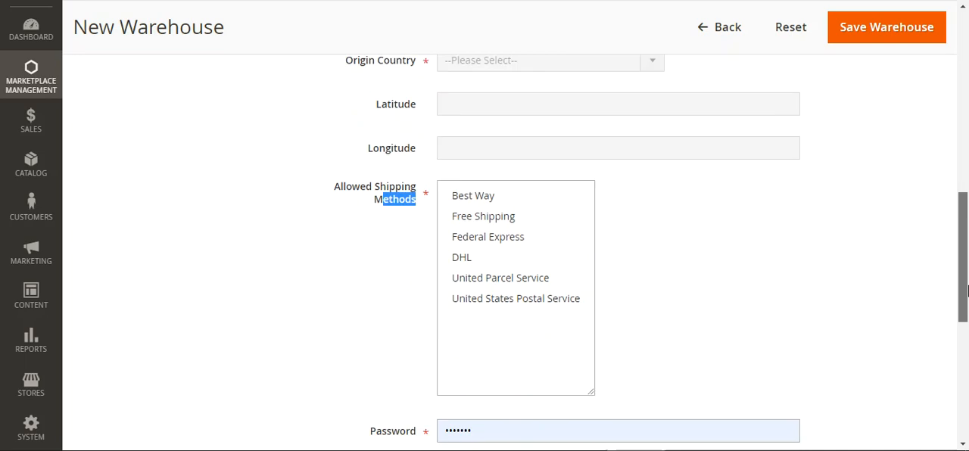
scroll(421, 266, "down", 2)
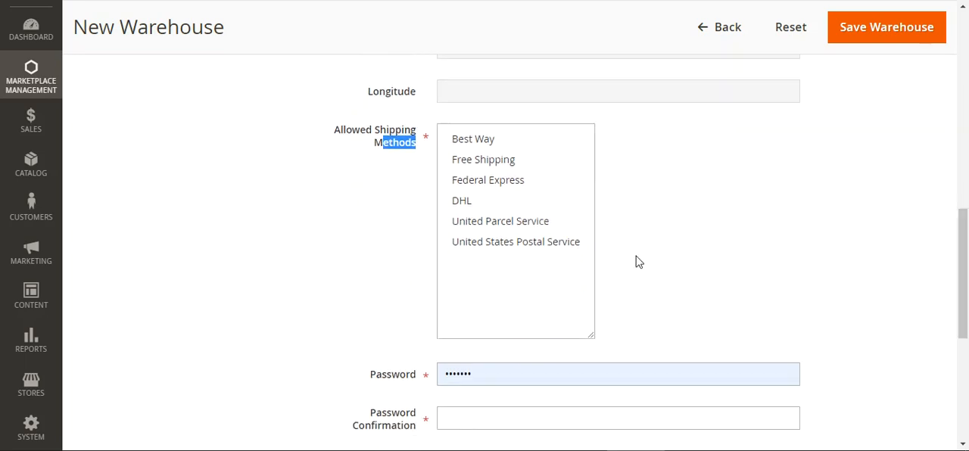
left_click(481, 222)
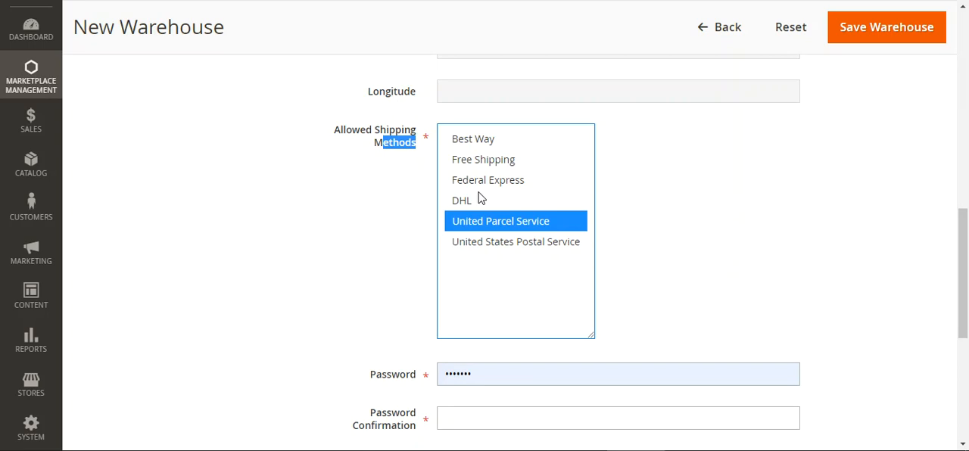
left_click(478, 198, "ctrl")
- Check the Interface Locale options, keeping English (United States), and look at the account status setting
scroll(511, 204, "down", 3)
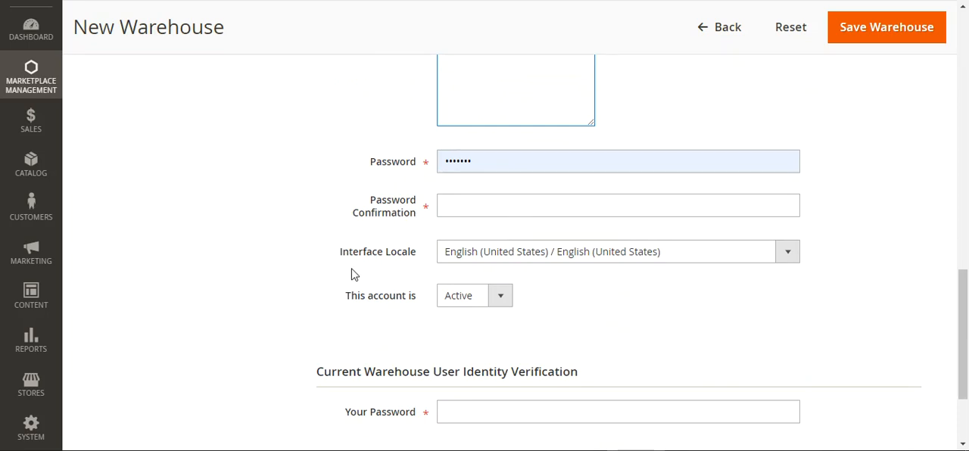
left_click_drag(349, 264, 406, 256)
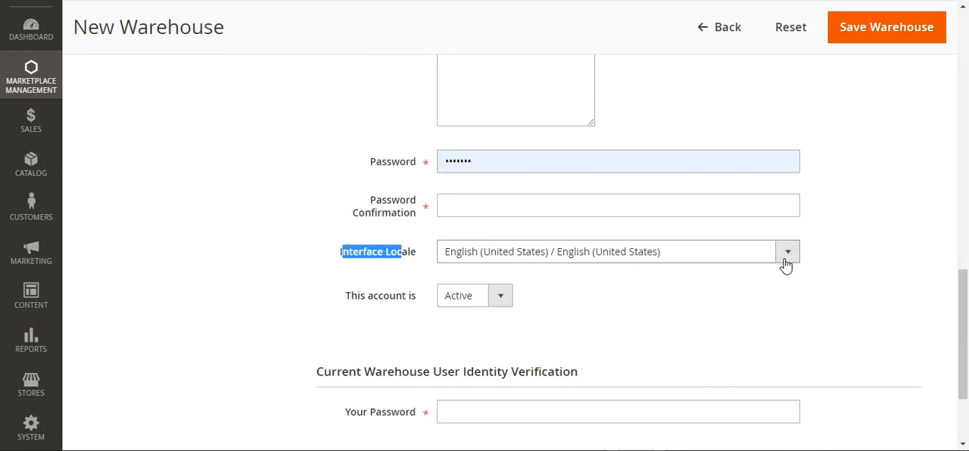
left_click(786, 256)
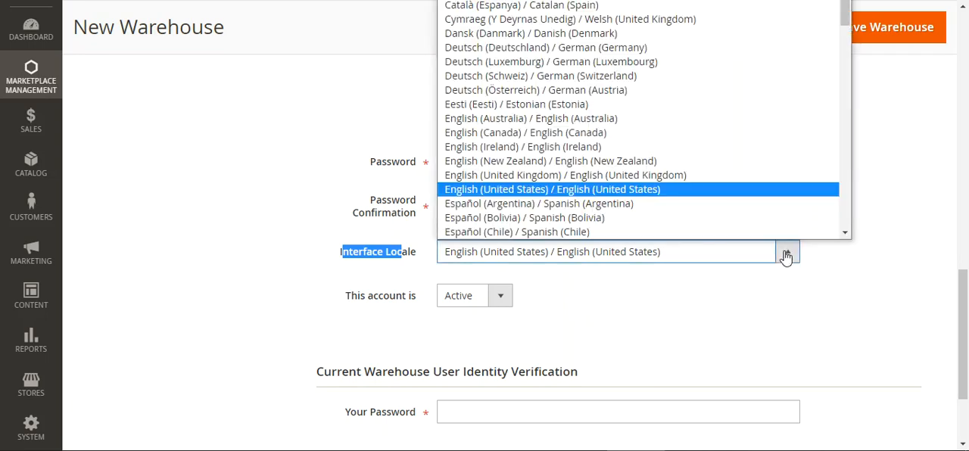
left_click(679, 326)
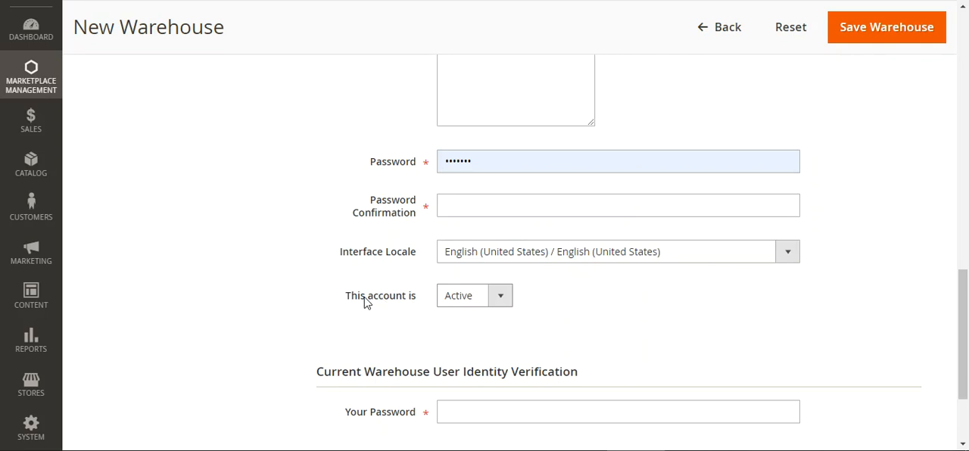
scroll(477, 306, "down", 3)
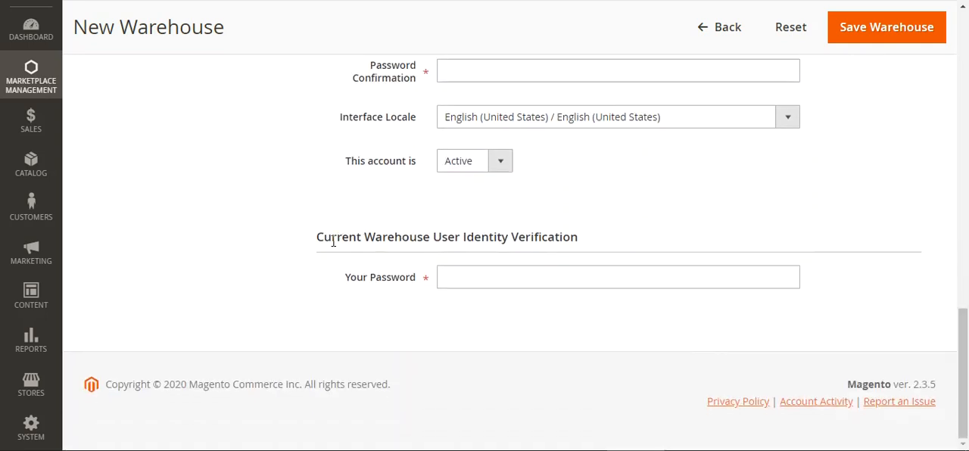
- Examine the Current Warehouse User Identity Verification section and its Your Password field
left_click_drag(352, 238, 463, 238)
left_click(482, 239)
left_click_drag(344, 239, 557, 237)
left_click(480, 239)
left_click(561, 237)
left_click(589, 242)
left_click(477, 278)
left_click(479, 315)
- Recheck the new warehouse form's account, address and password fields, and return to the warehouse list without saving
scroll(469, 325, "up", 6)
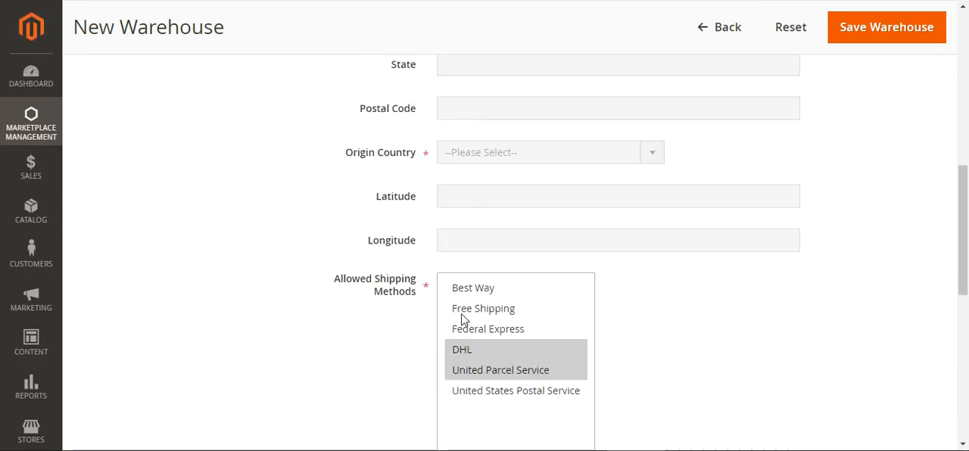
scroll(485, 310, "up", 4)
scroll(467, 323, "up", 3)
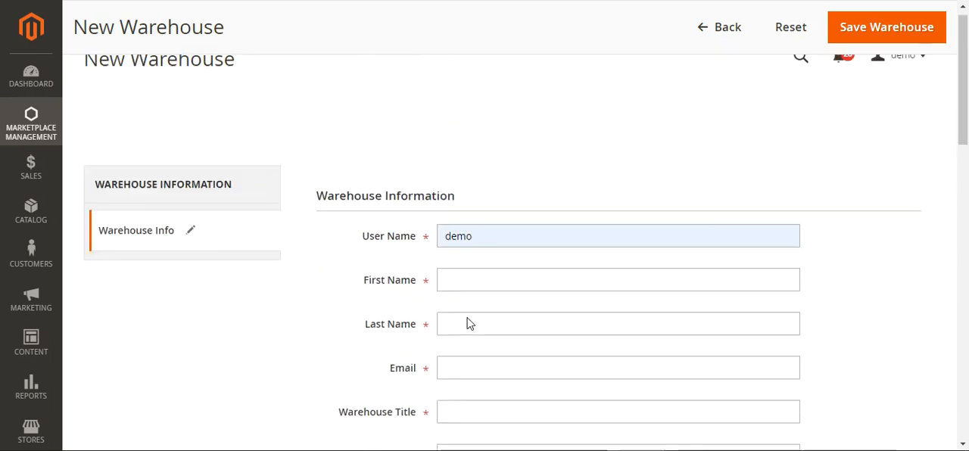
scroll(465, 321, "down", 7)
scroll(464, 325, "down", 4)
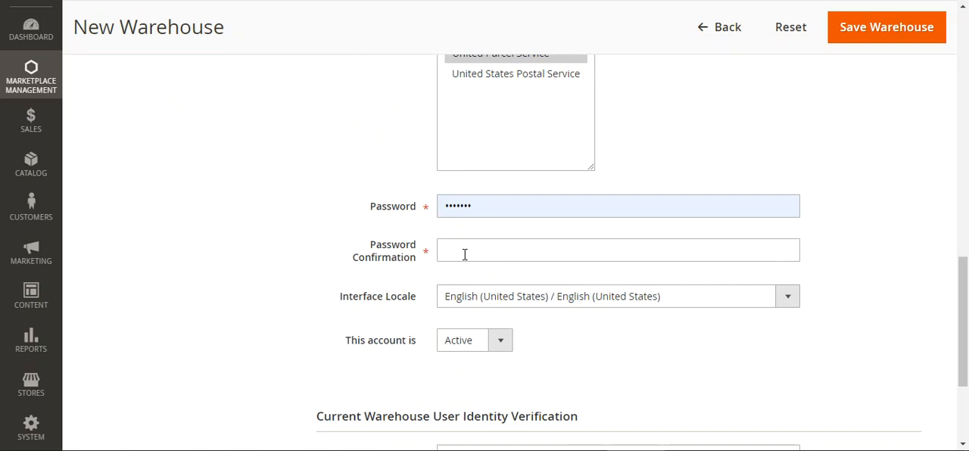
left_click(477, 208)
left_click(283, 223)
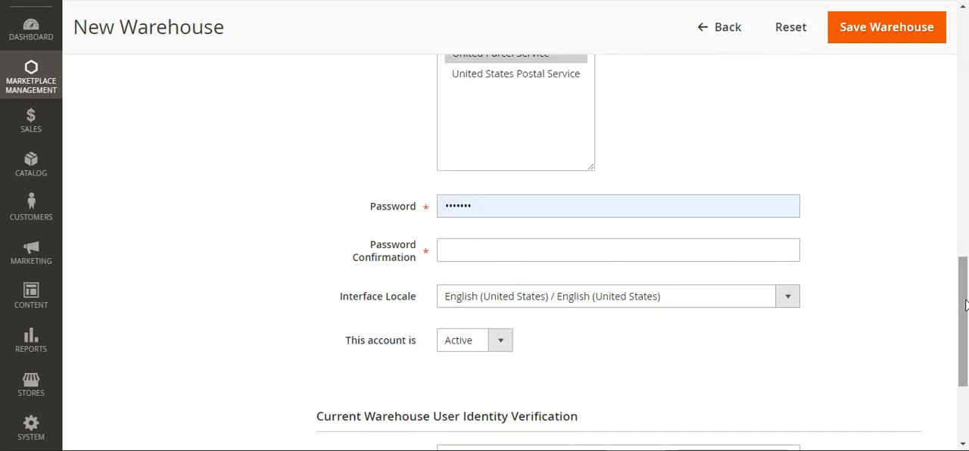
scroll(507, 294, "up", 5)
scroll(400, 274, "up", 3)
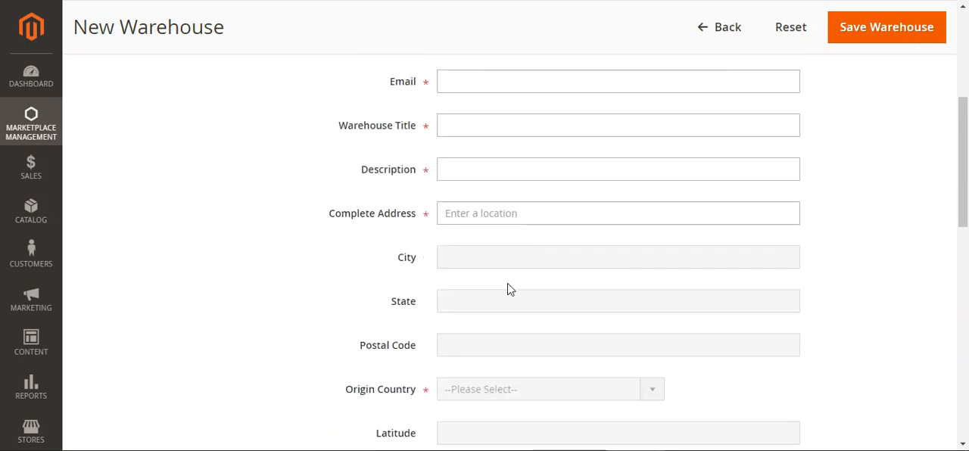
scroll(434, 148, "up", 3)
left_click(480, 306)
left_click(353, 310)
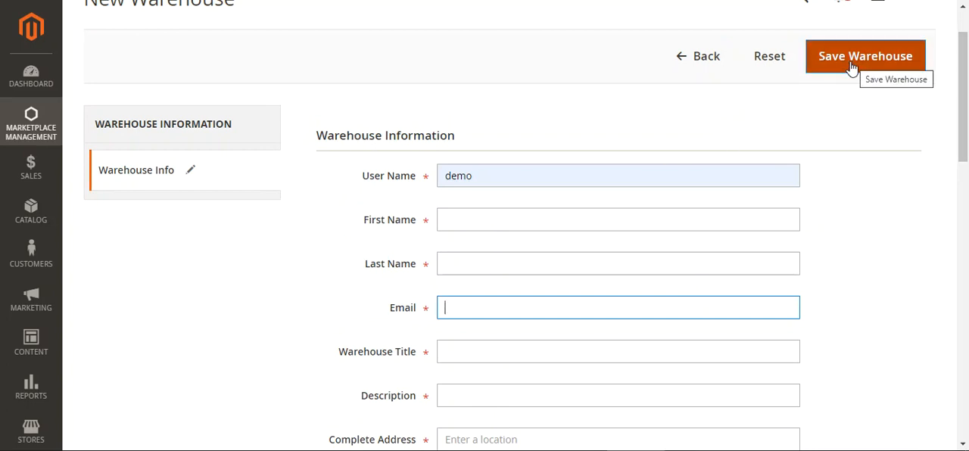
left_click(683, 61)
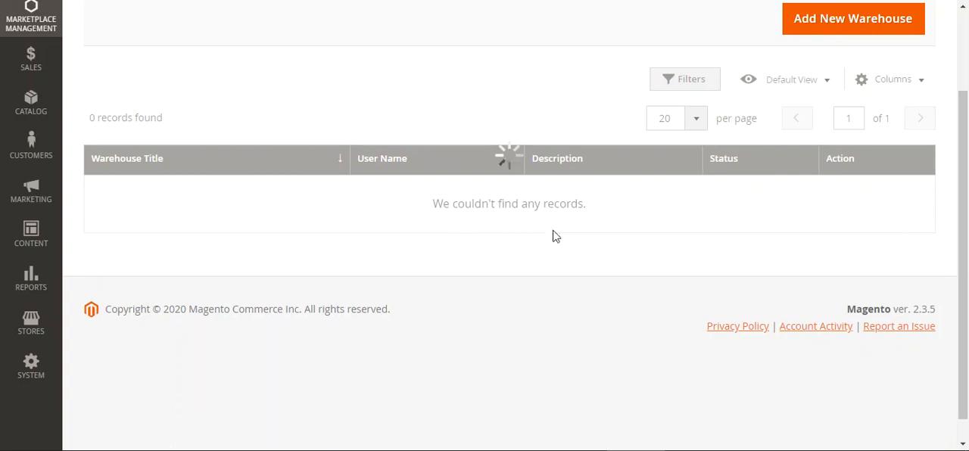
- Open California warehouse for editing, review its address, shipping methods and account settings, and return to the warehouse list
left_click(913, 191)
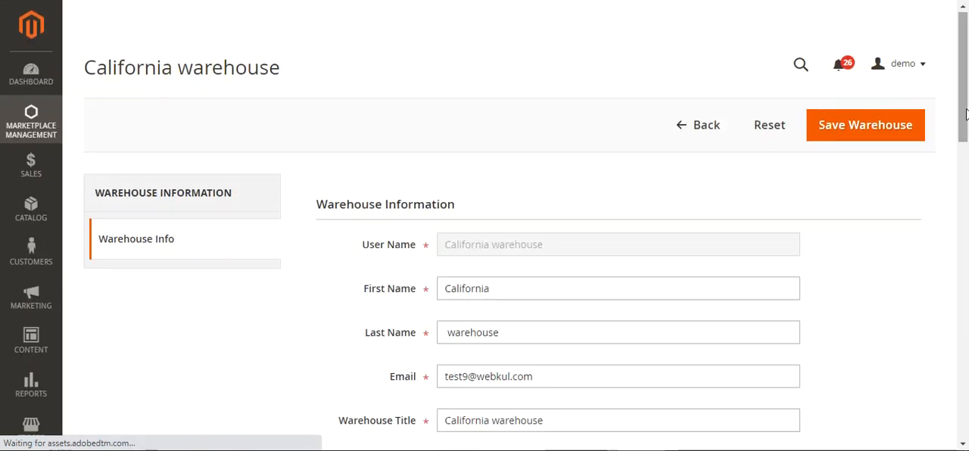
scroll(966, 165, "down", 2)
left_click_drag(967, 159, 967, 242)
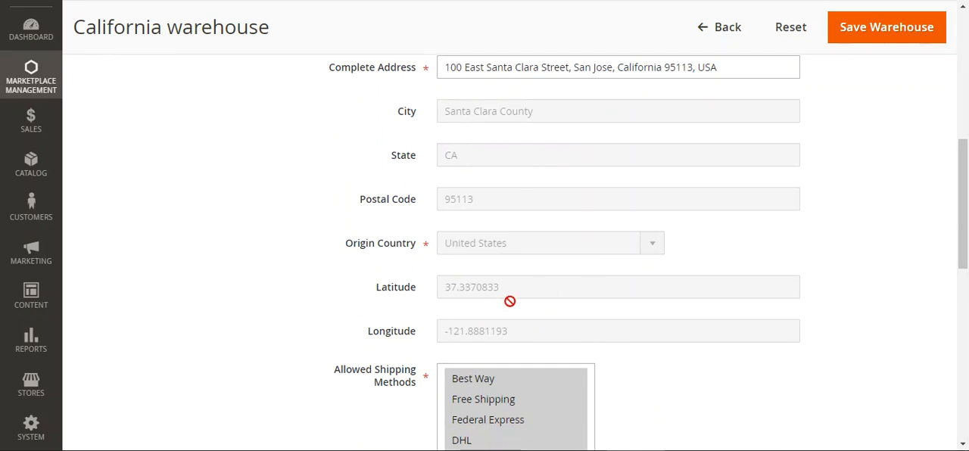
left_click_drag(966, 245, 966, 306)
left_click_drag(961, 254, 961, 337)
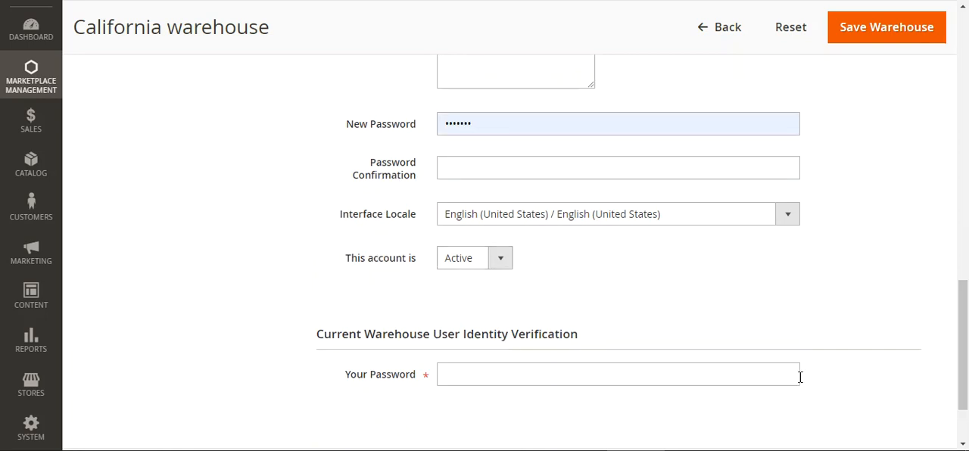
left_click_drag(963, 340, 964, 75)
left_click(684, 112)
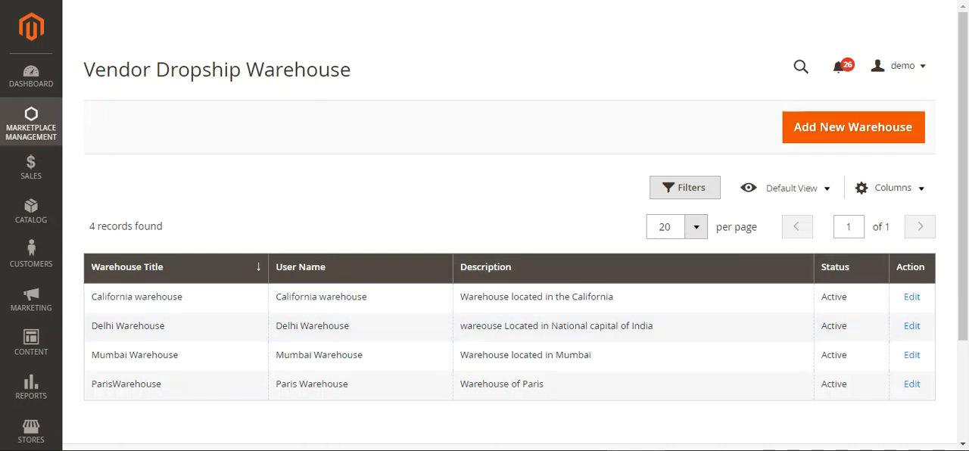
- Open the Warehouse Order Manager list and look over its orders and available bulk actions
left_click(34, 129)
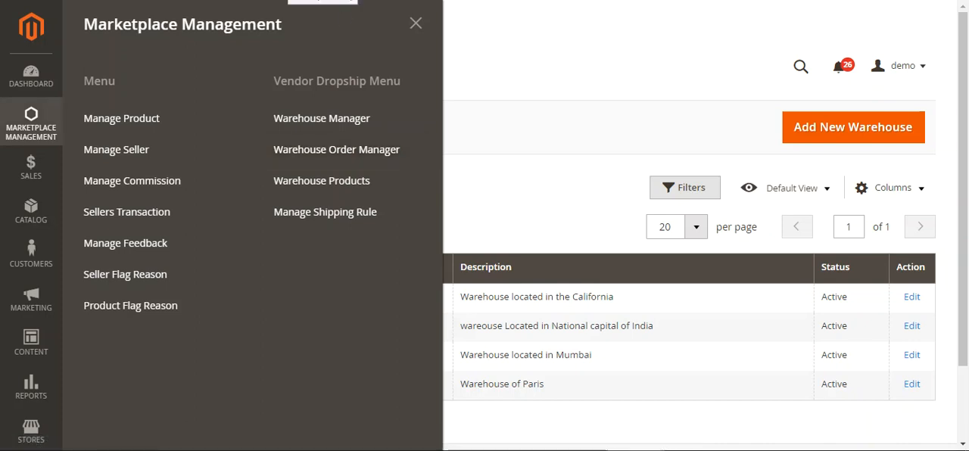
left_click(336, 150)
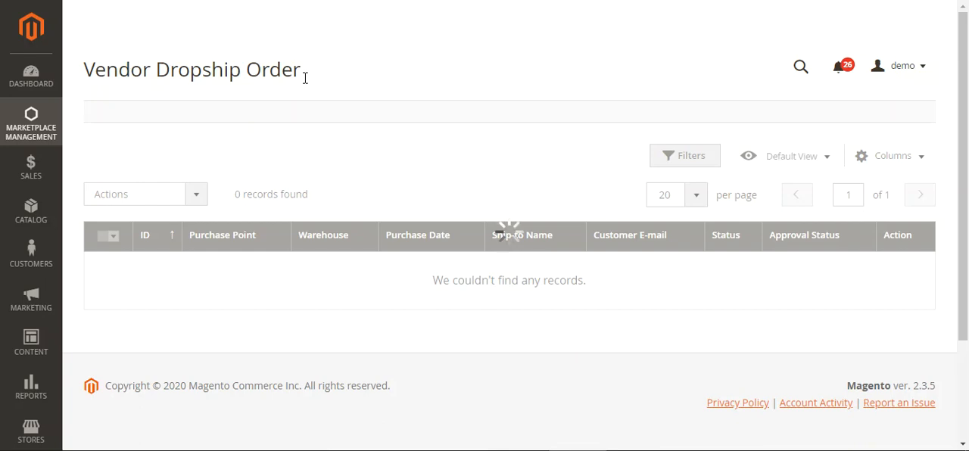
scroll(966, 121, "down", 1)
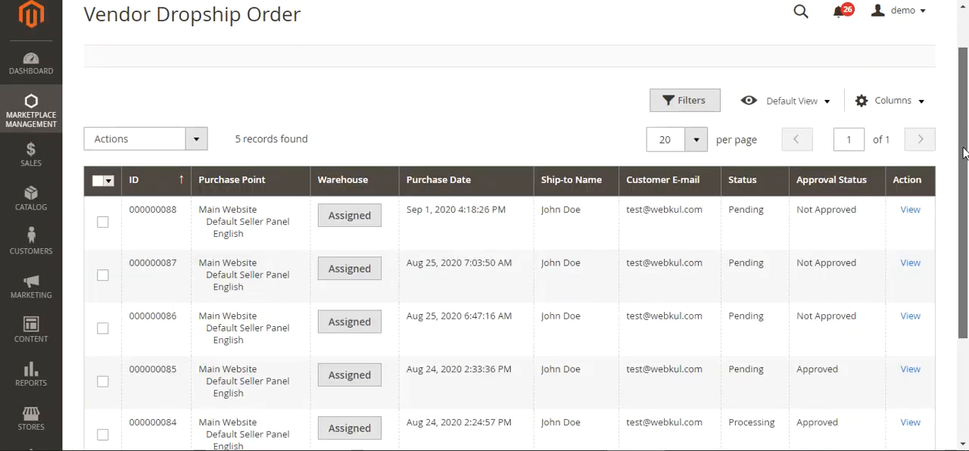
scroll(966, 129, "down", 1)
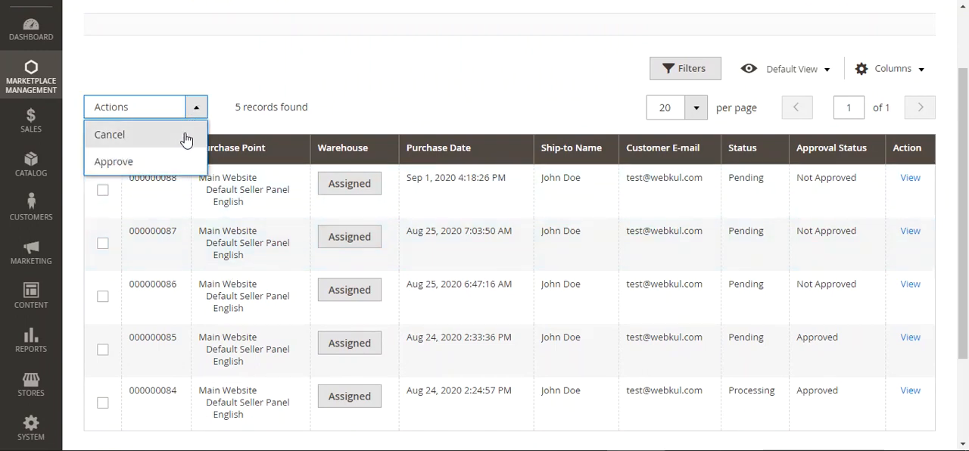
- Try the bulk Approve action with no orders selected, and dismiss the alert
left_click(164, 168)
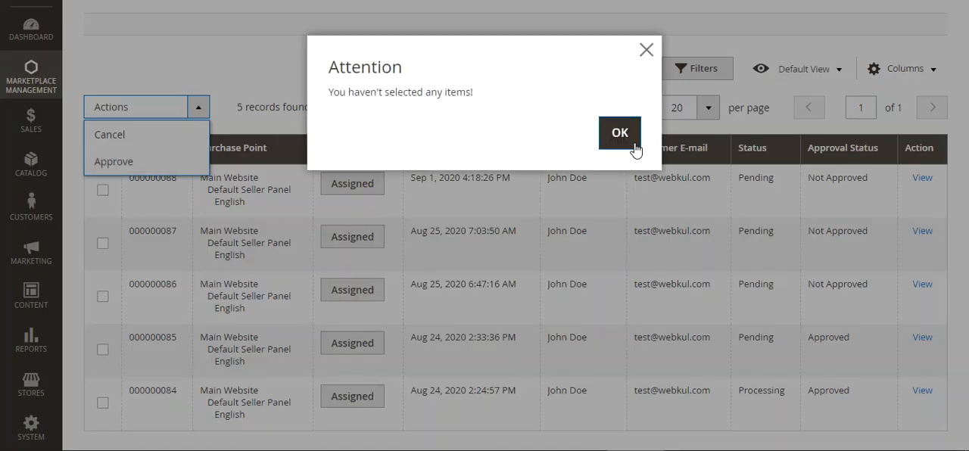
left_click(646, 50)
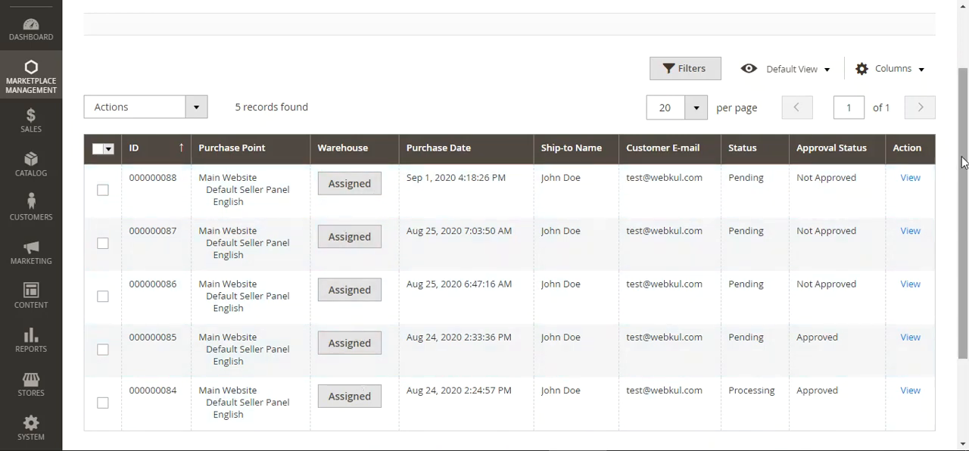
scroll(963, 161, "down", 2)
scroll(464, 84, "up", 3)
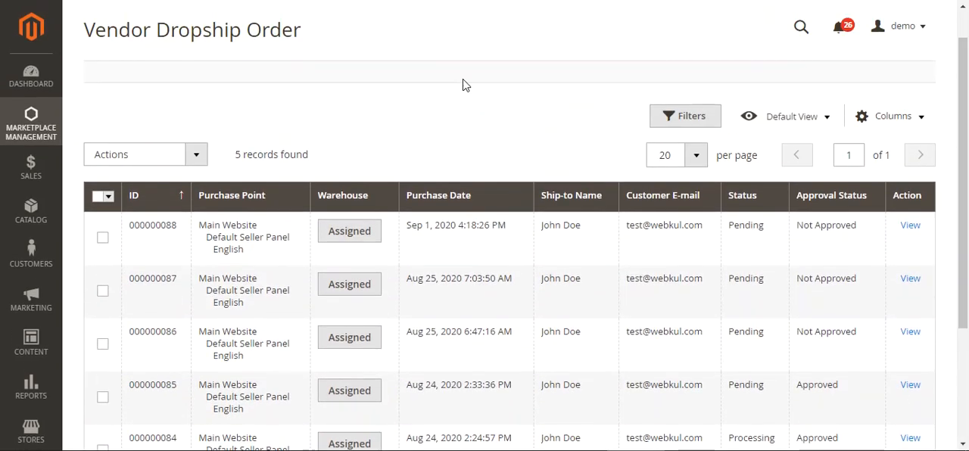
- Assign the New T-shirt item of the Sep 1, 2020 order to ParisWarehouse
left_click(351, 234)
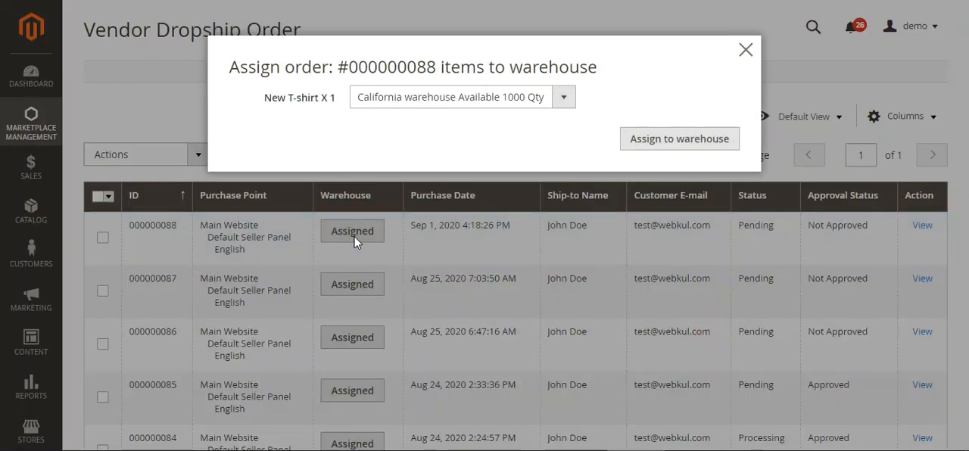
double_click(372, 71)
left_click(540, 73)
left_click_drag(288, 99, 493, 114)
left_click(571, 102)
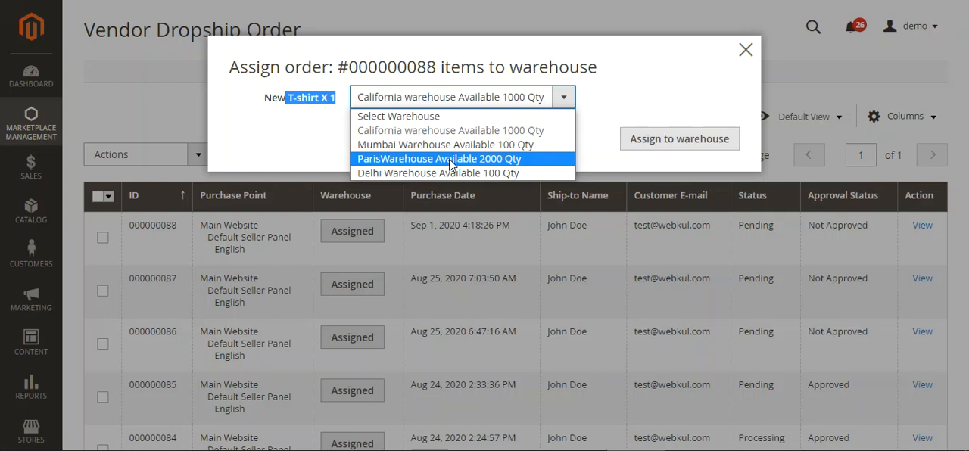
left_click(450, 163)
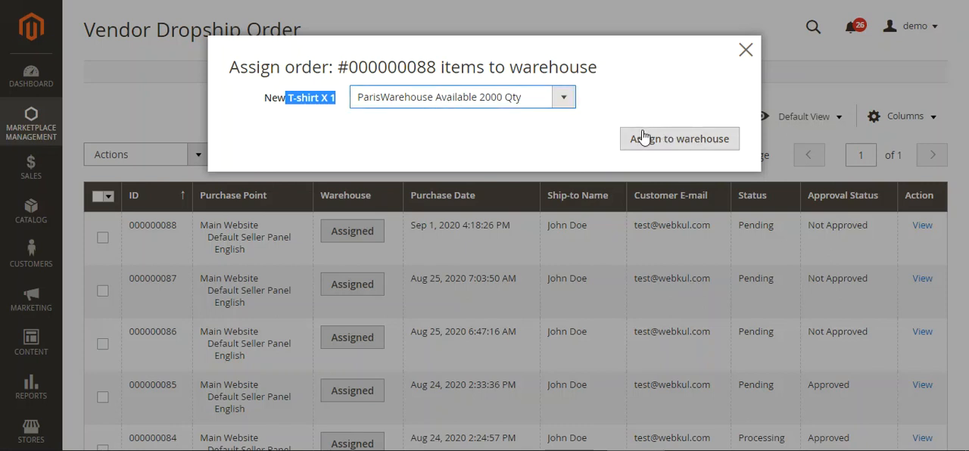
left_click(687, 145)
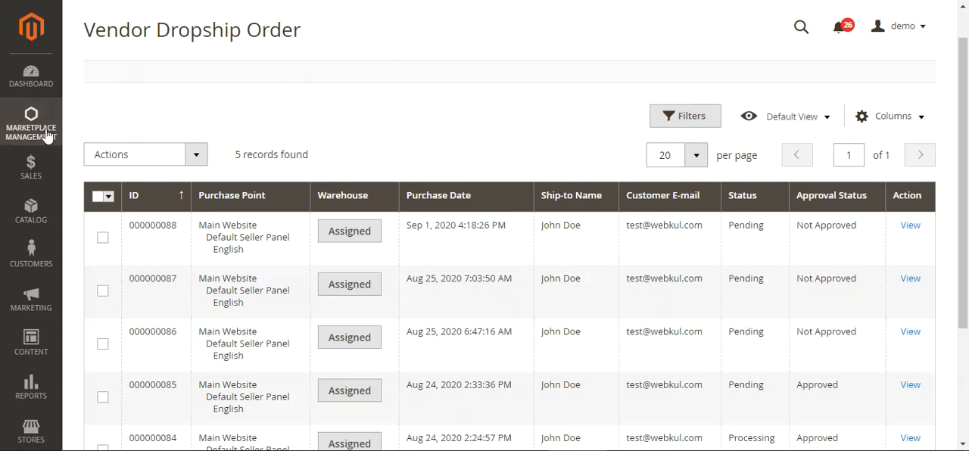
- Open the Warehouse Products list and check its bulk actions for assigning and unassigning warehouses
left_click(46, 134)
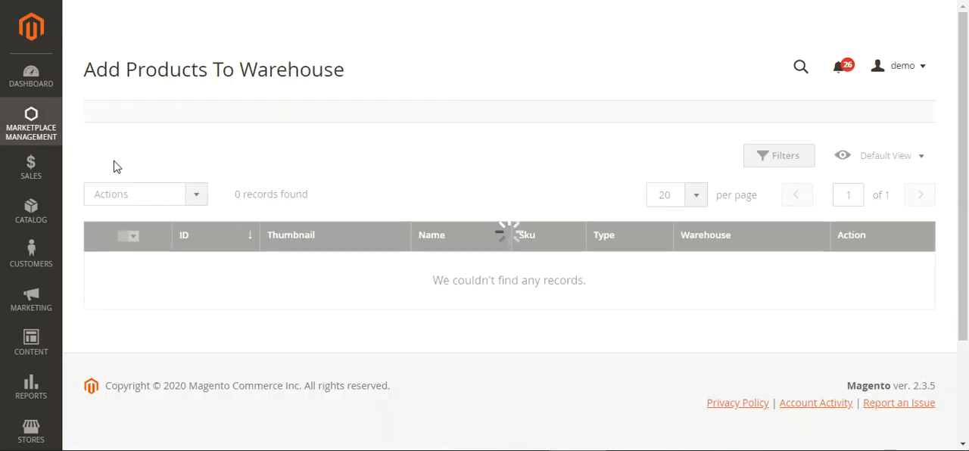
left_click(53, 136)
left_click(584, 73)
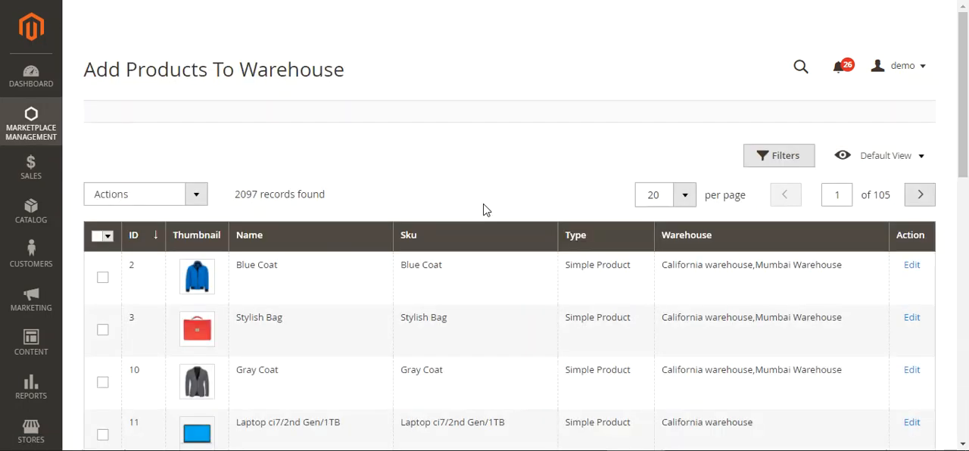
left_click(196, 195)
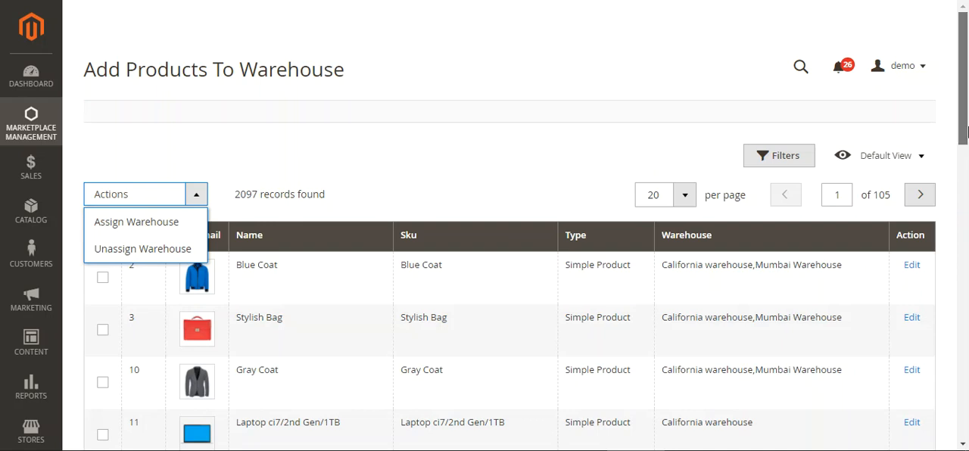
scroll(865, 167, "down", 2)
left_click(595, 43)
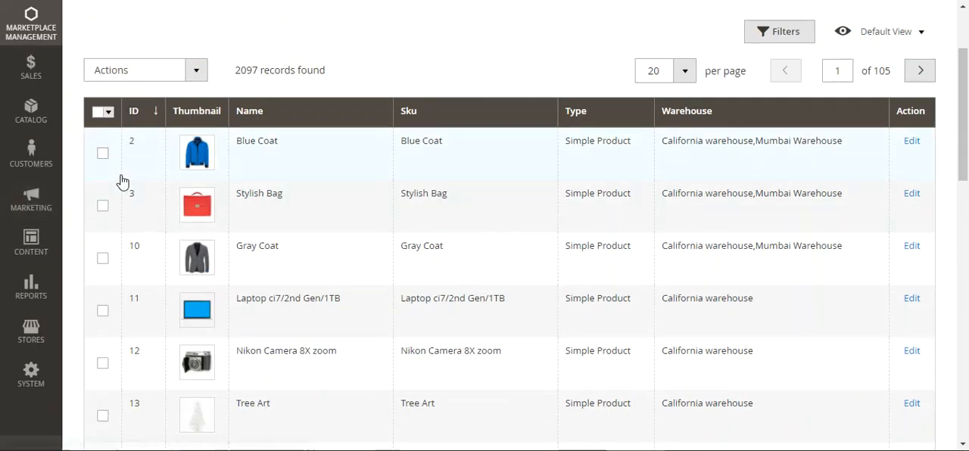
- Assign the products Blue Coat, Stylish Bag and Gray Coat to California warehouse in one bulk action
left_click(103, 153)
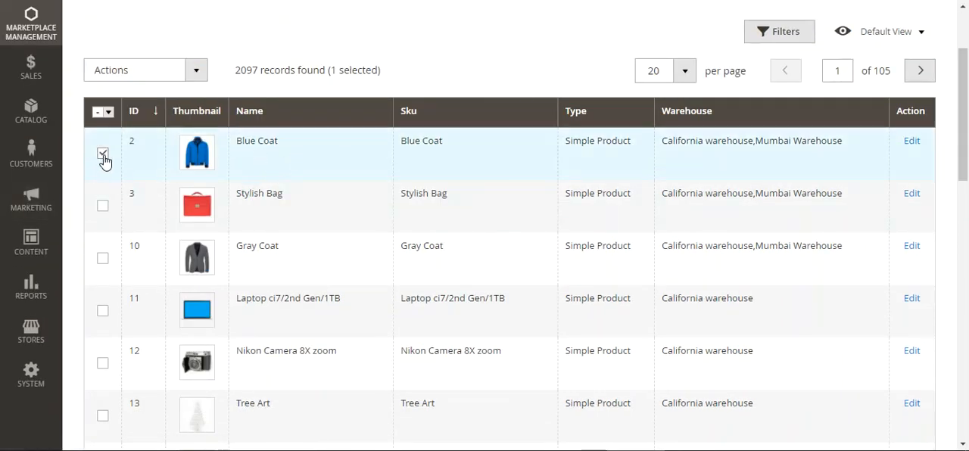
scroll(356, 182, "up", 1)
scroll(355, 188, "up", 1)
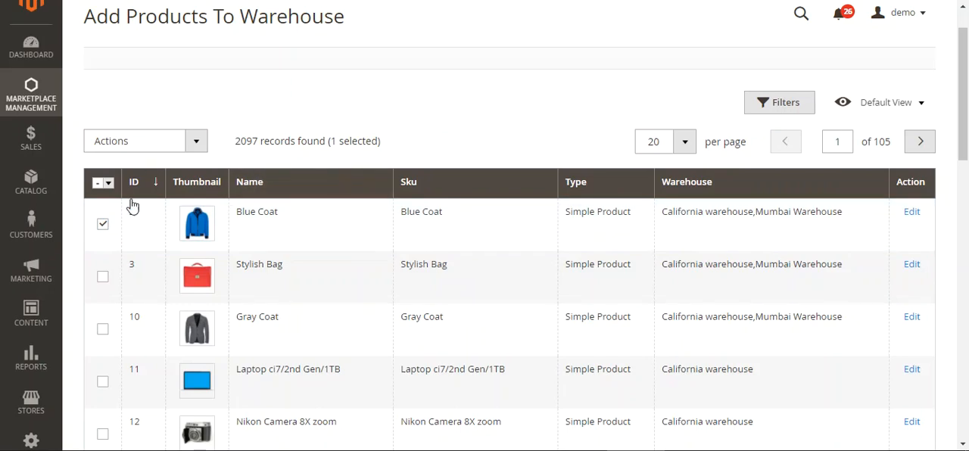
left_click(103, 277)
left_click(103, 328)
left_click(196, 144)
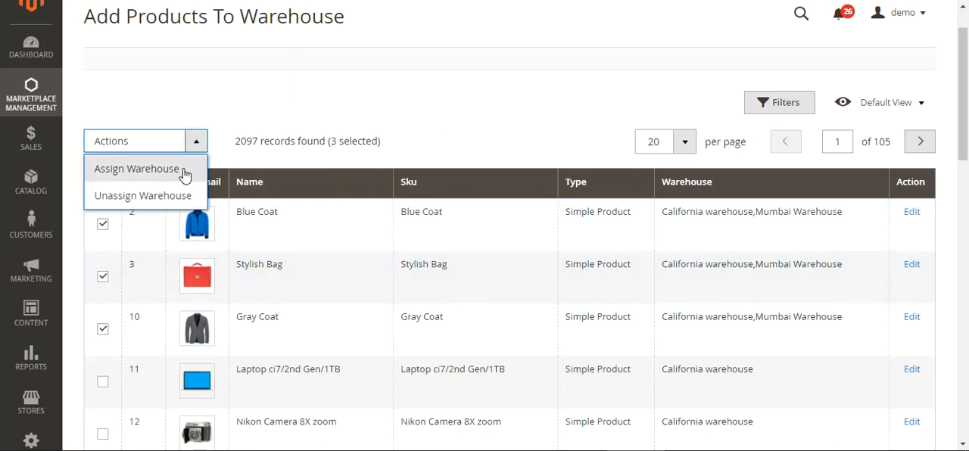
left_click(181, 172)
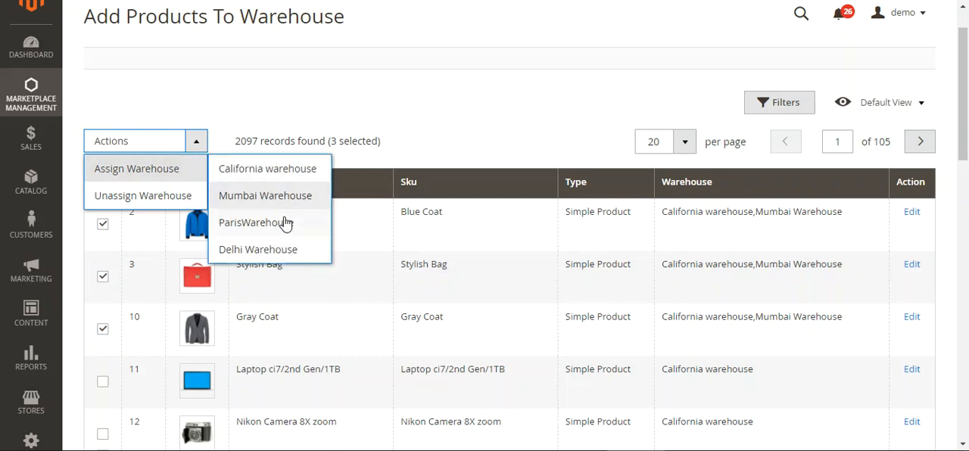
left_click(274, 171)
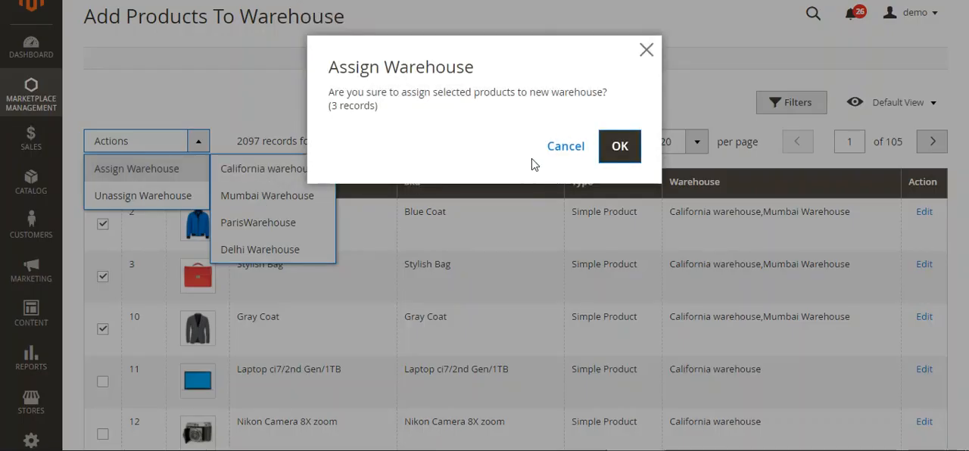
left_click_drag(382, 93, 547, 97)
left_click(572, 96)
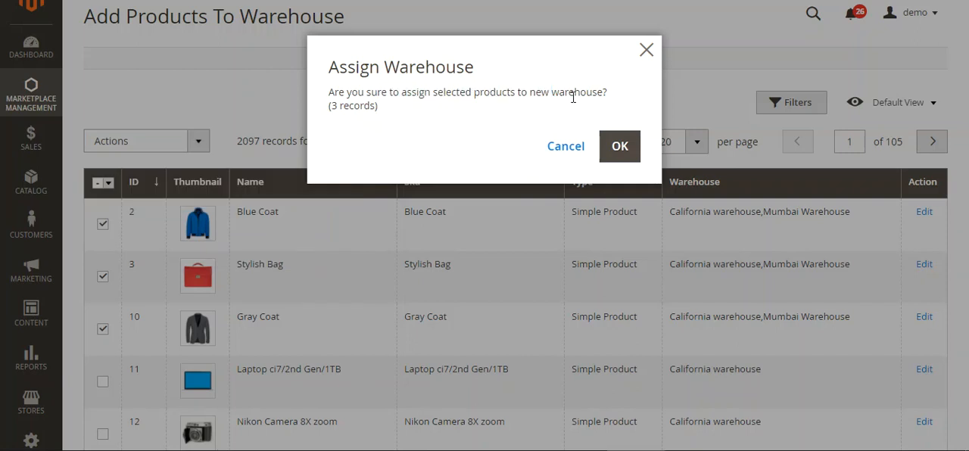
left_click_drag(397, 97, 590, 95)
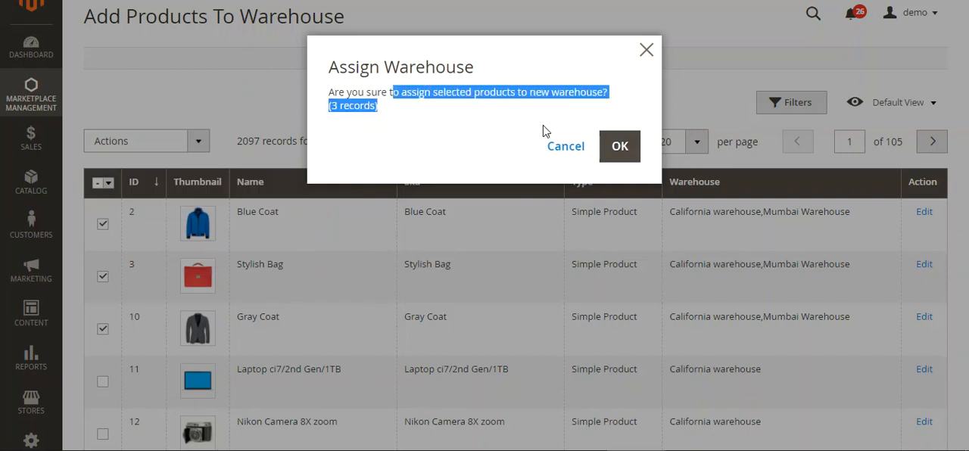
left_click(451, 144)
left_click(609, 160)
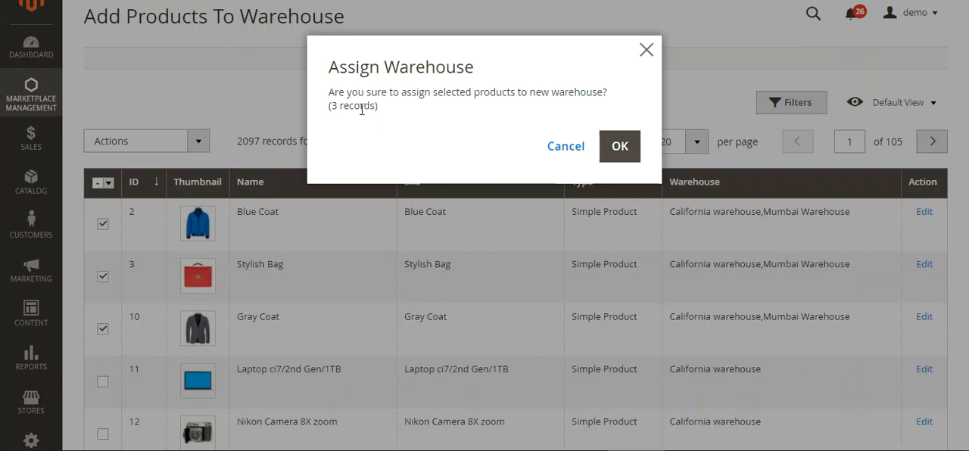
left_click(627, 151)
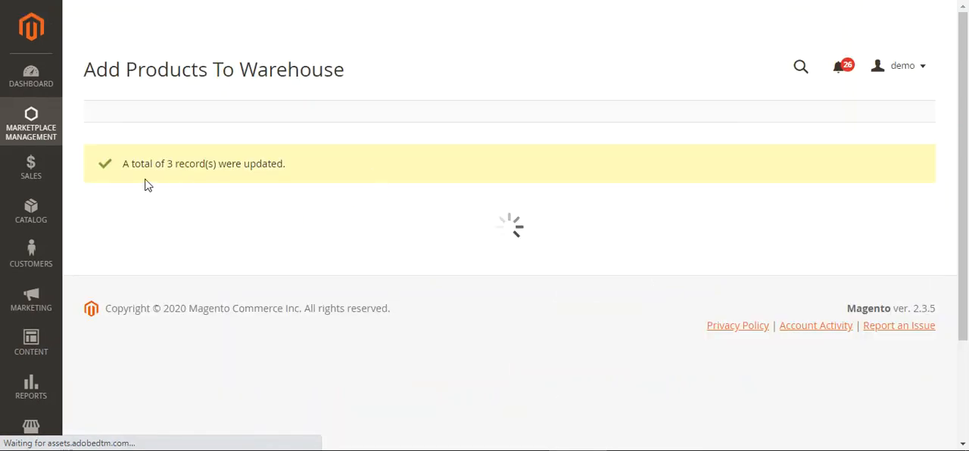
- Review the warehouse assignments in the product list, and open Blue Coat for editing to examine its Warehouse Stock section
left_click_drag(151, 166, 290, 171)
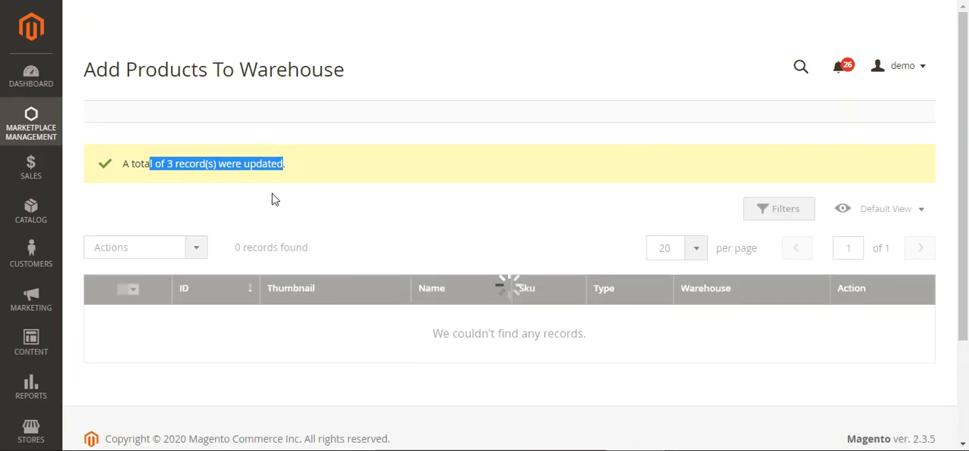
scroll(959, 150, "down", 1)
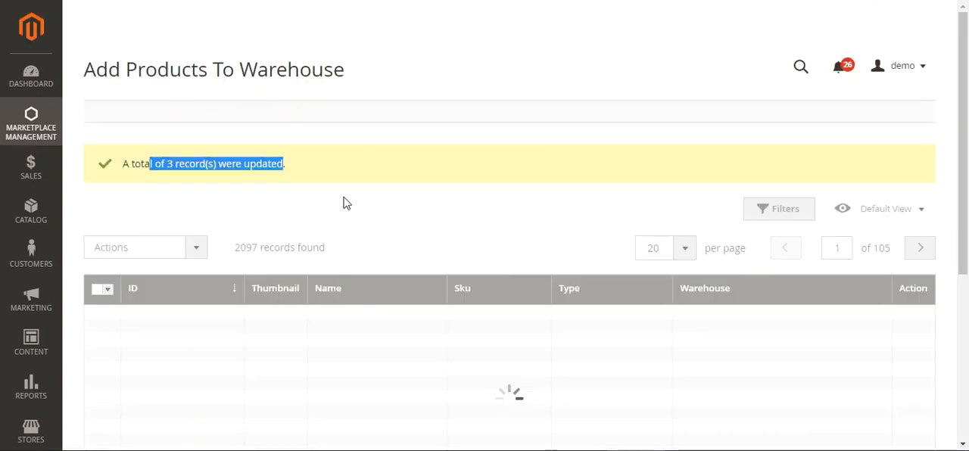
scroll(238, 281, "down", 2)
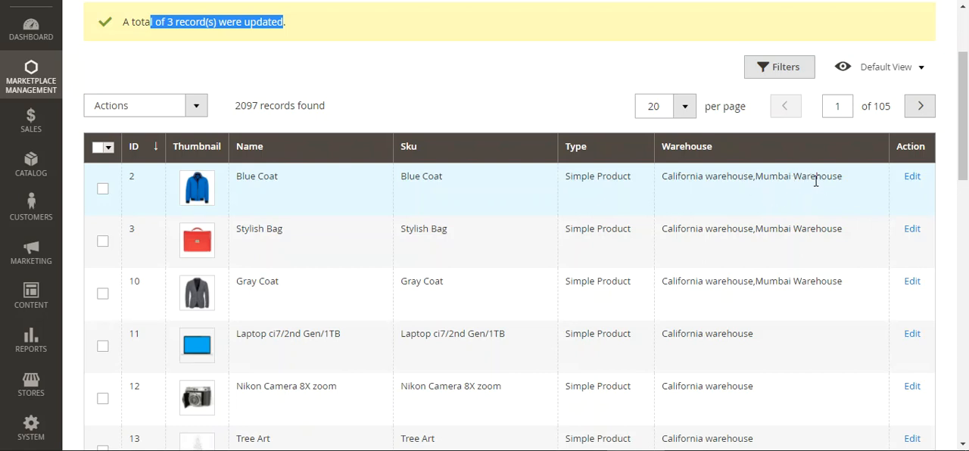
left_click(913, 180)
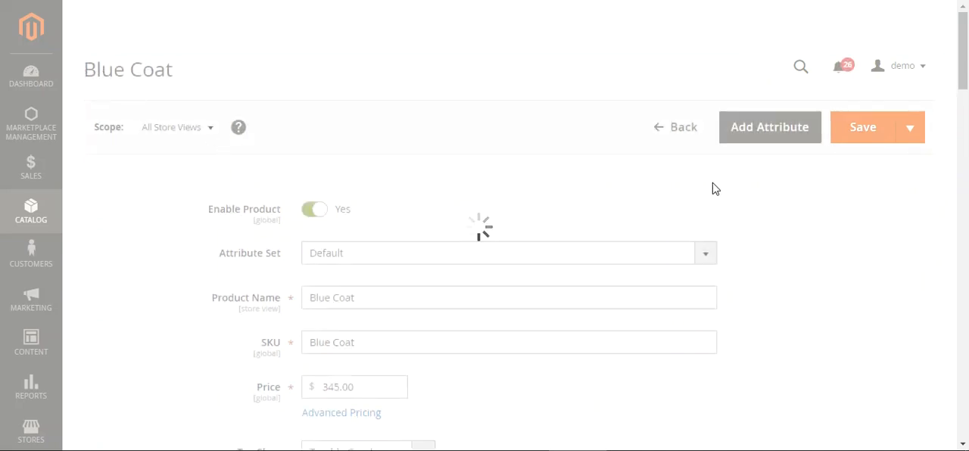
scroll(966, 113, "down", 2)
scroll(967, 117, "down", 12)
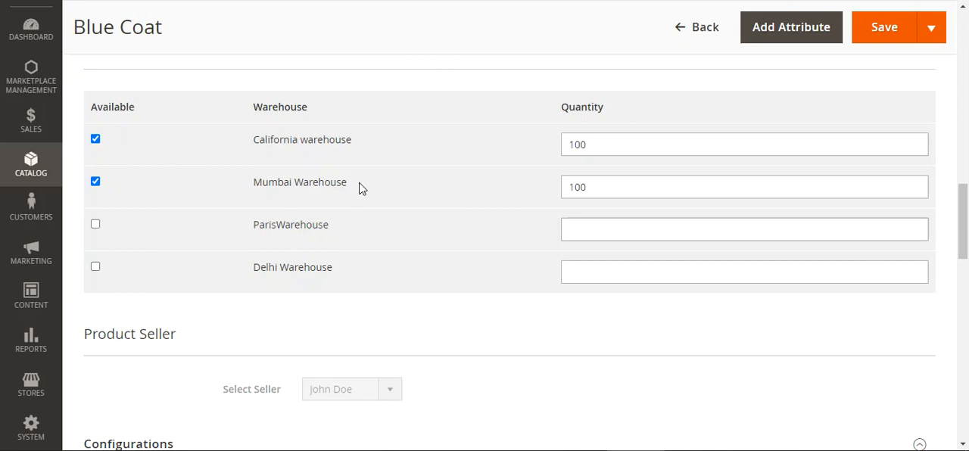
scroll(359, 184, "up", 2)
left_click_drag(112, 194, 178, 194)
scroll(322, 273, "down", 2)
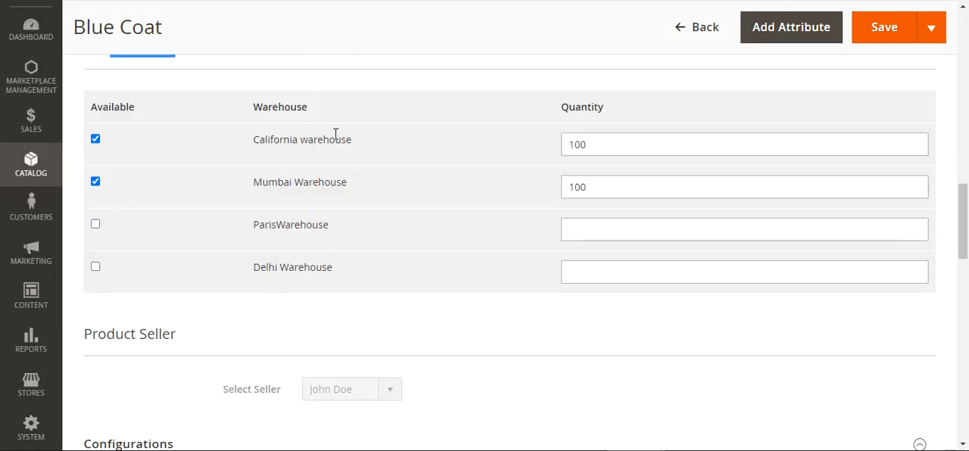
left_click_drag(269, 141, 324, 141)
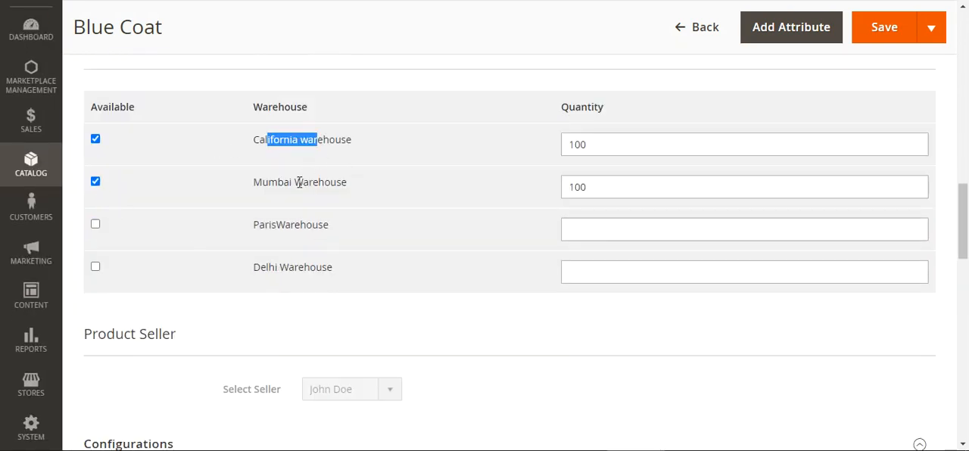
left_click_drag(278, 182, 326, 182)
- Make Blue Coat available in ParisWarehouse with quantity 888 and in Delhi Warehouse with quantity 7777, and save the product
left_click(96, 225)
left_click(96, 269)
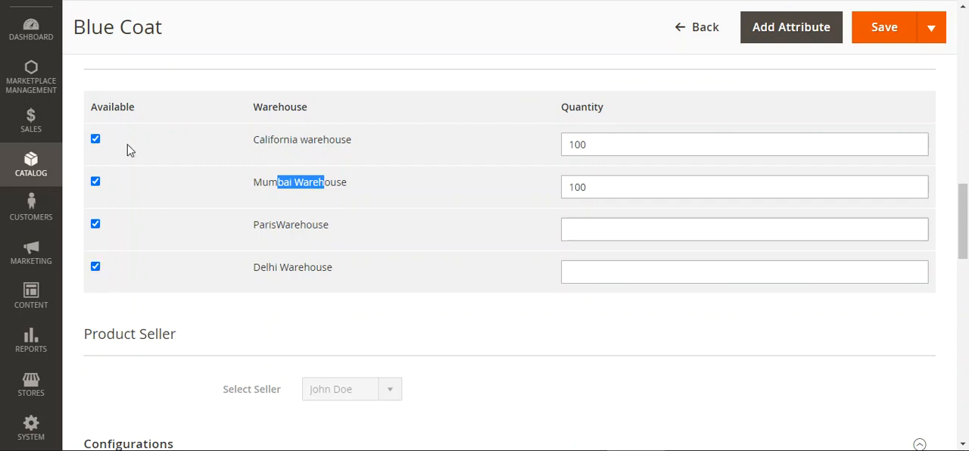
left_click(605, 236)
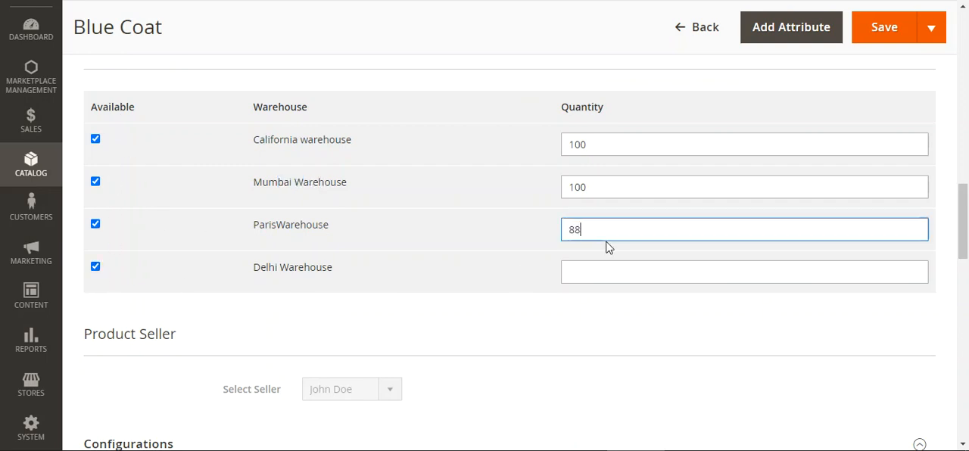
left_click(604, 274)
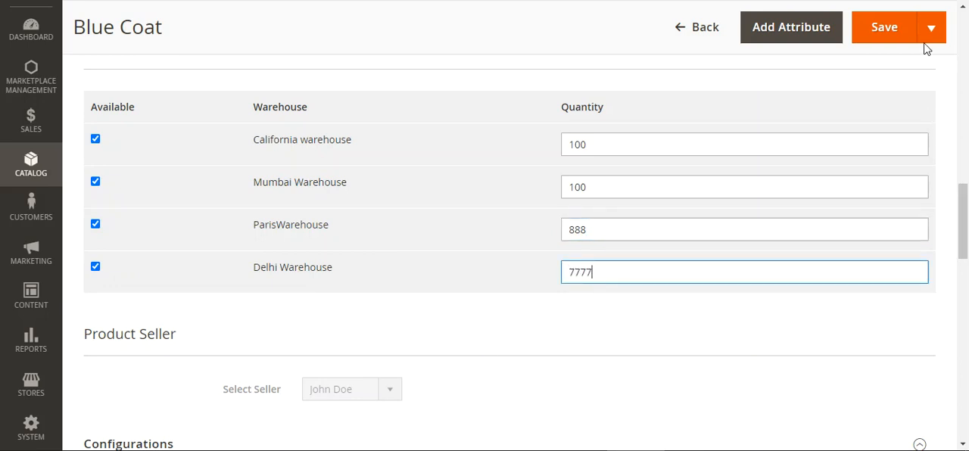
left_click(886, 36)
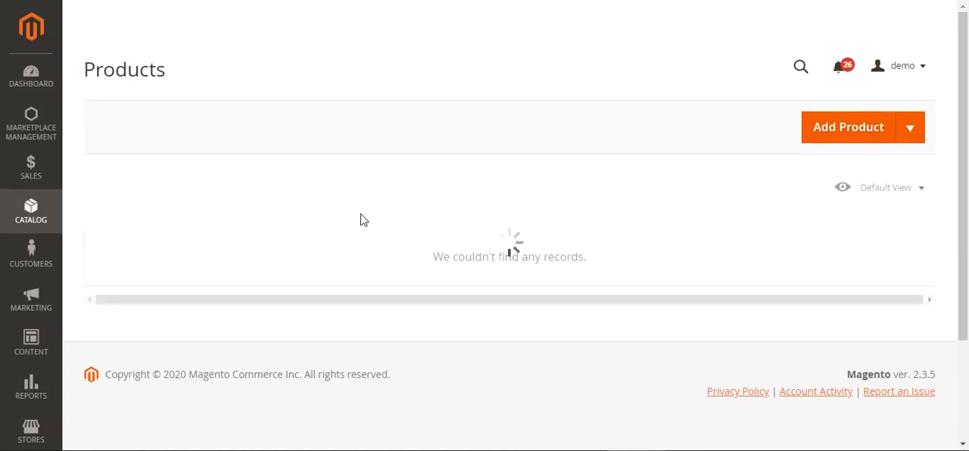
- Check Blue Coat's quantity in the product list, and open the Manage Shipping Rule page of Vendor Dropship
scroll(502, 249, "down", 1)
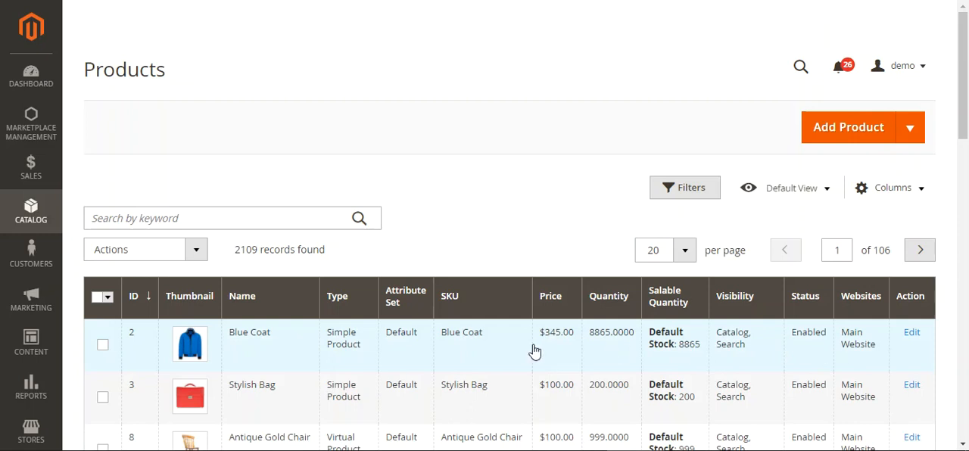
left_click_drag(968, 133, 968, 72)
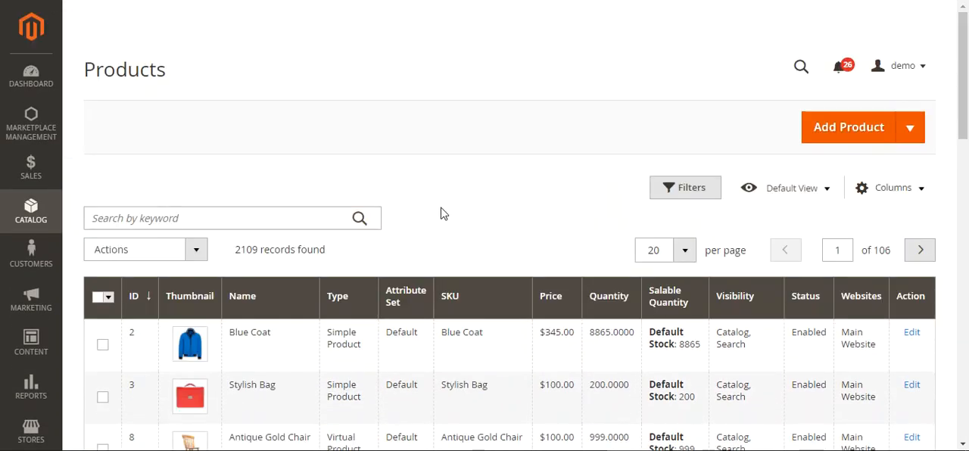
left_click(35, 130)
right_click(327, 185)
left_click(379, 190)
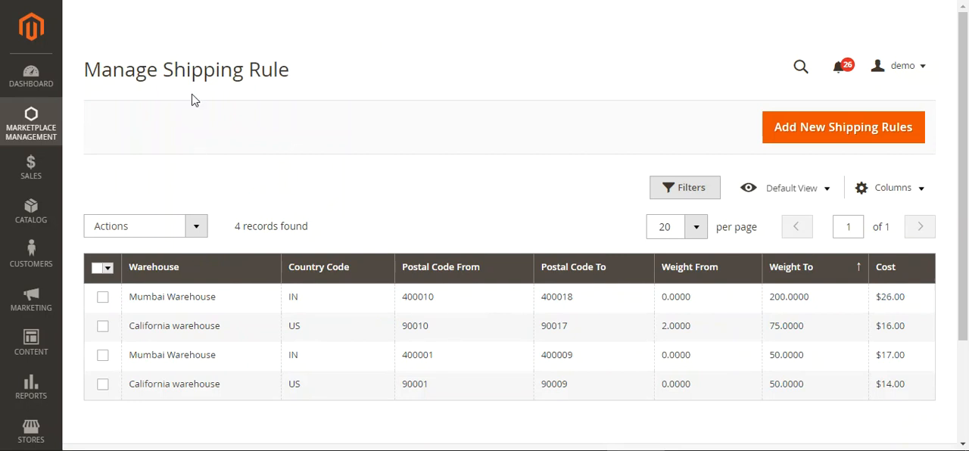
left_click(30, 130)
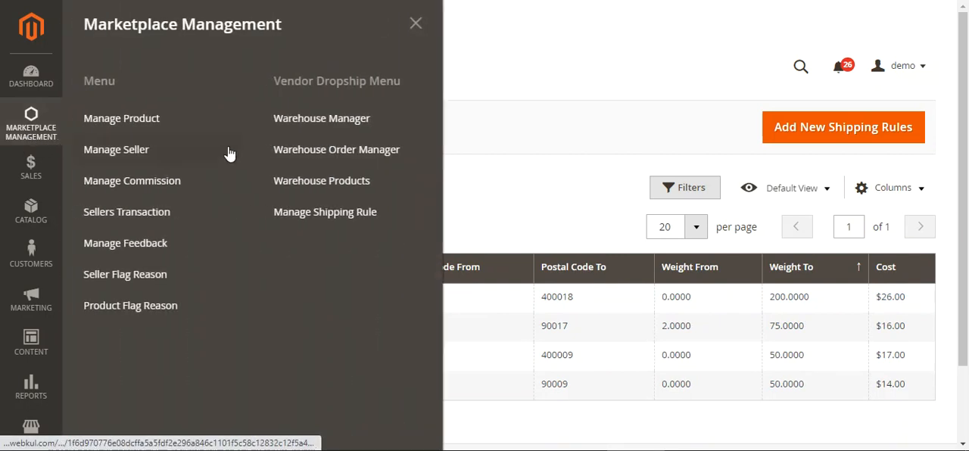
left_click(336, 219)
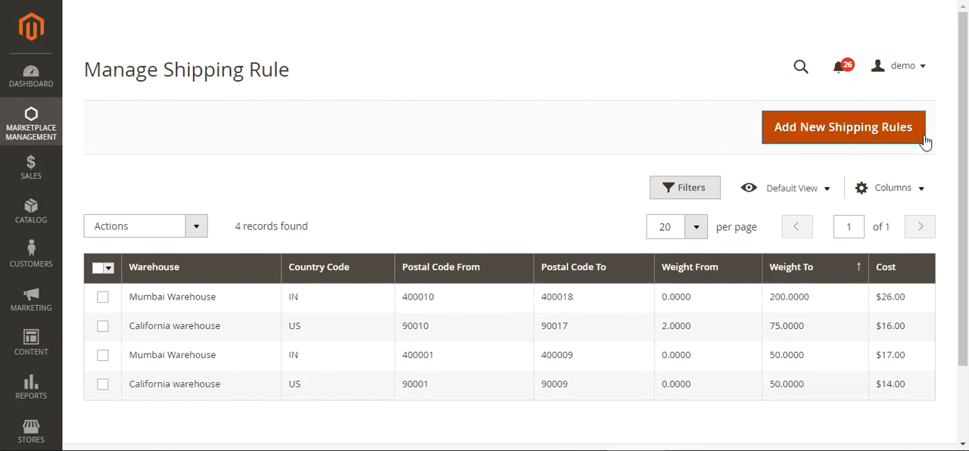
- Select the first Mumbai Warehouse and California warehouse rules, check their available bulk actions, and examine the Mumbai rule's postal code range
left_click(103, 297)
left_click(102, 326)
left_click(188, 240)
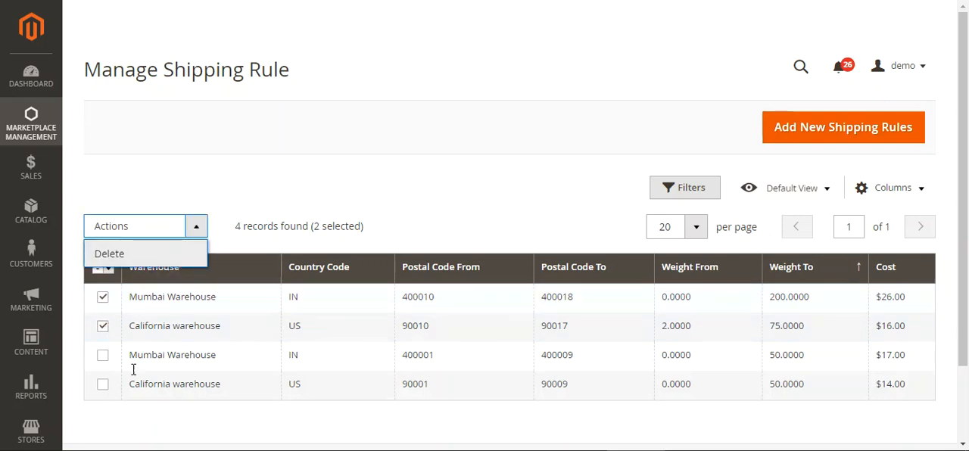
left_click(383, 205)
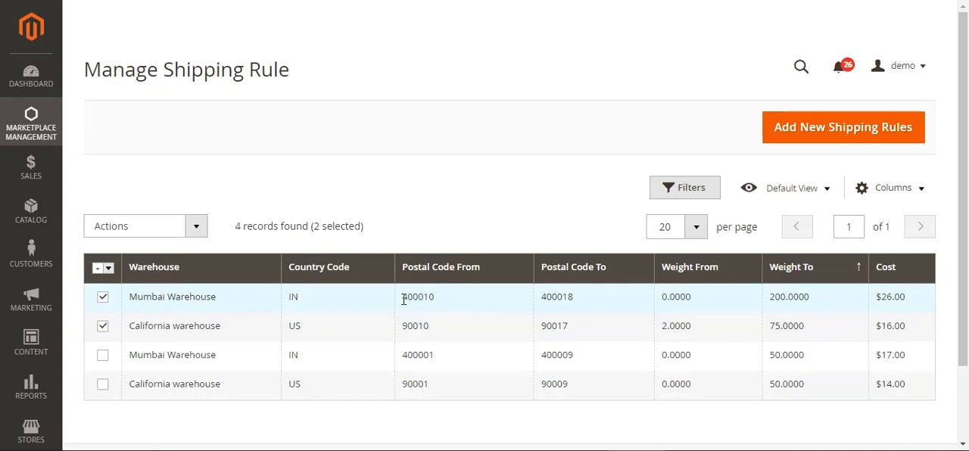
double_click(433, 296)
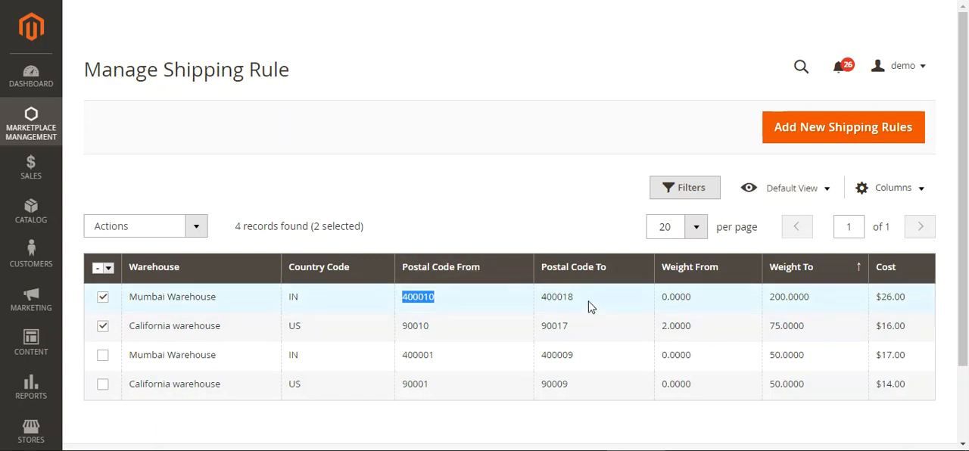
left_click_drag(590, 305, 542, 303)
left_click(477, 216)
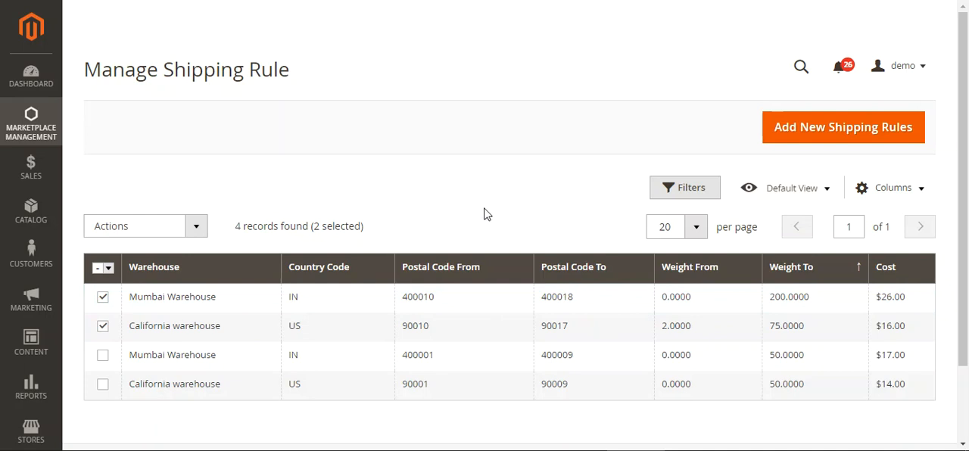
- Start adding new shipping rules and choose shippinginfo.csv from Downloads as the shipping rules file
left_click(805, 133)
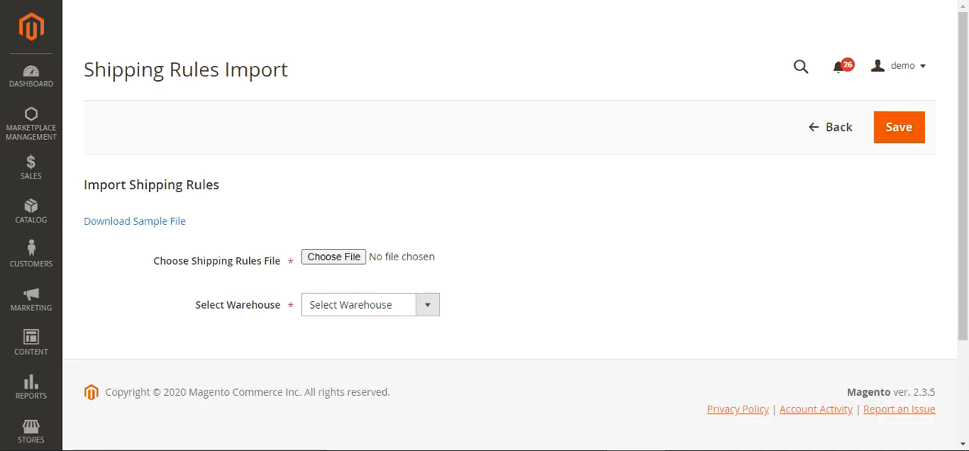
left_click_drag(111, 69, 248, 70)
left_click(299, 96)
left_click(358, 260)
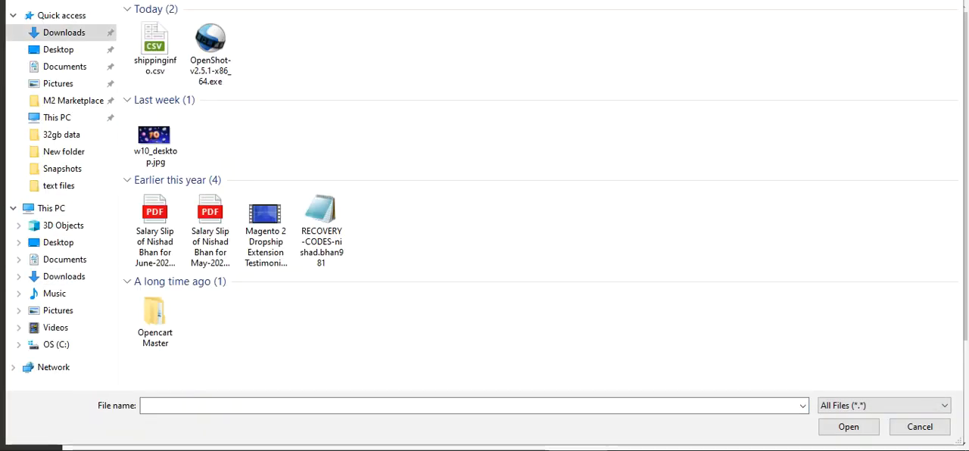
left_click(162, 47)
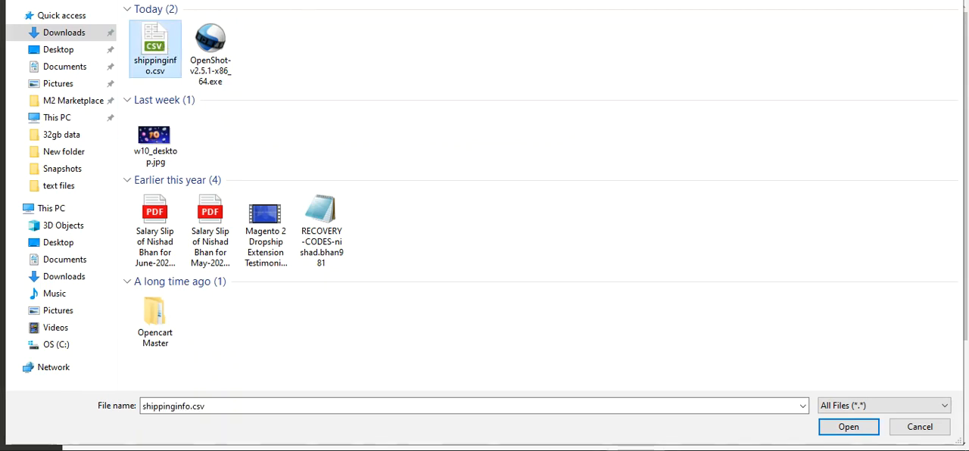
double_click(157, 51)
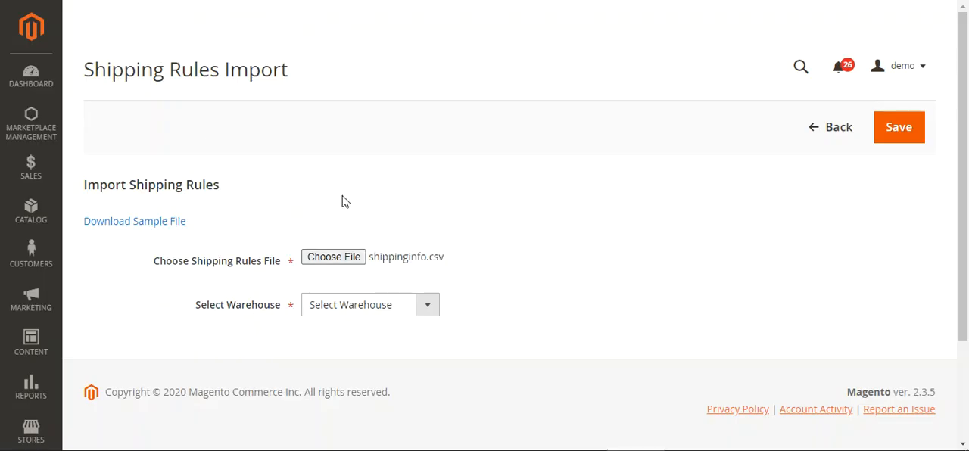
- Assign the imported shipping rules to California warehouse and save the import
left_click(382, 308)
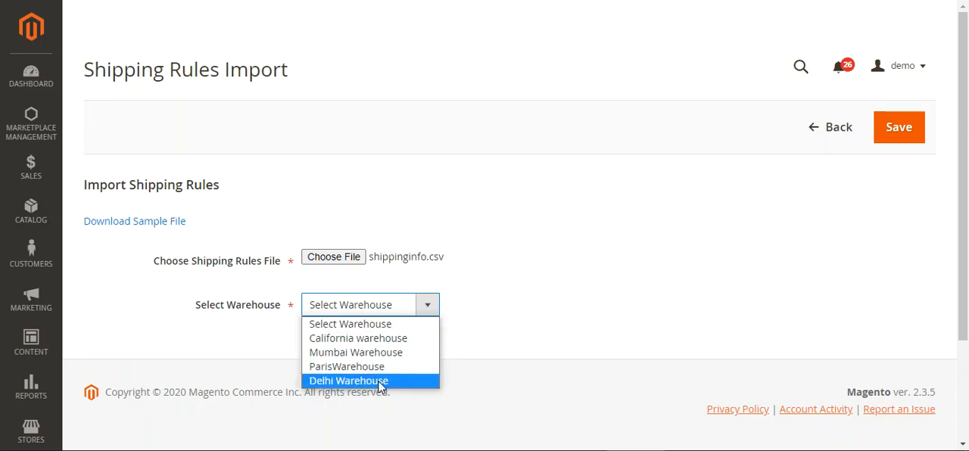
left_click(395, 342)
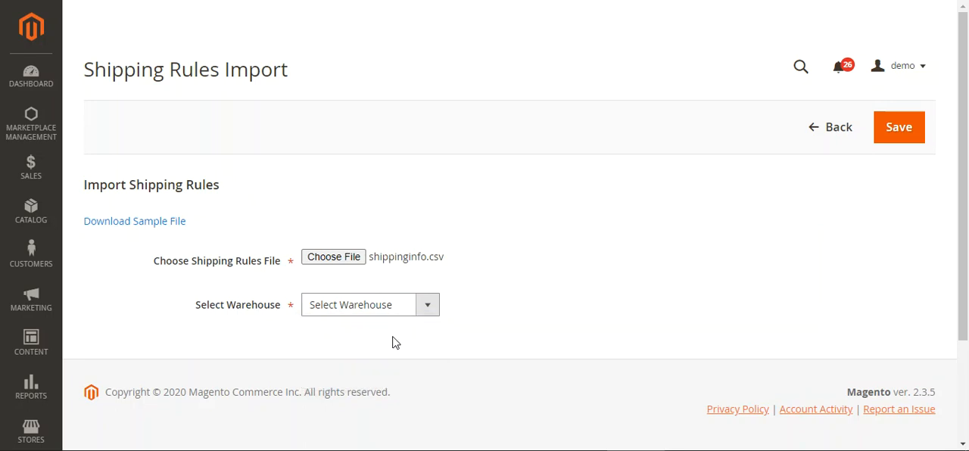
left_click(899, 134)
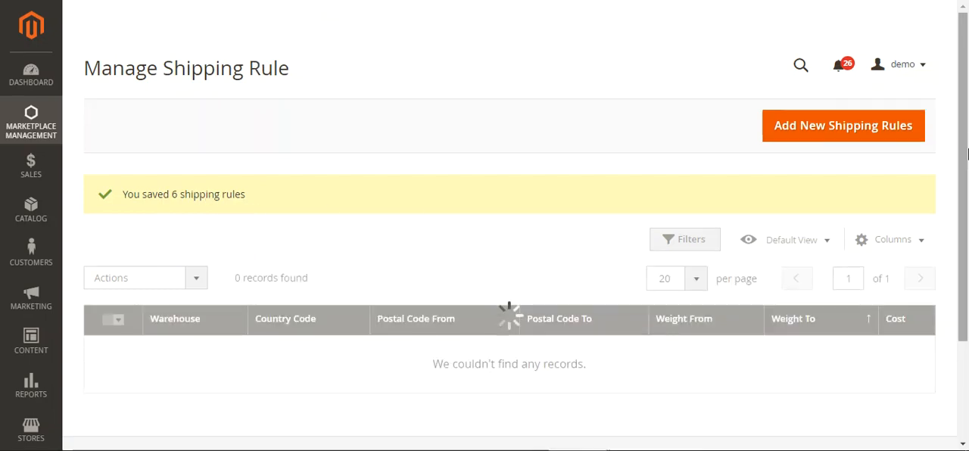
- Look through the updated shipping rule list to examine the imported California warehouse postal codes, weights and costs
scroll(954, 204, "down", 2)
scroll(434, 299, "down", 3)
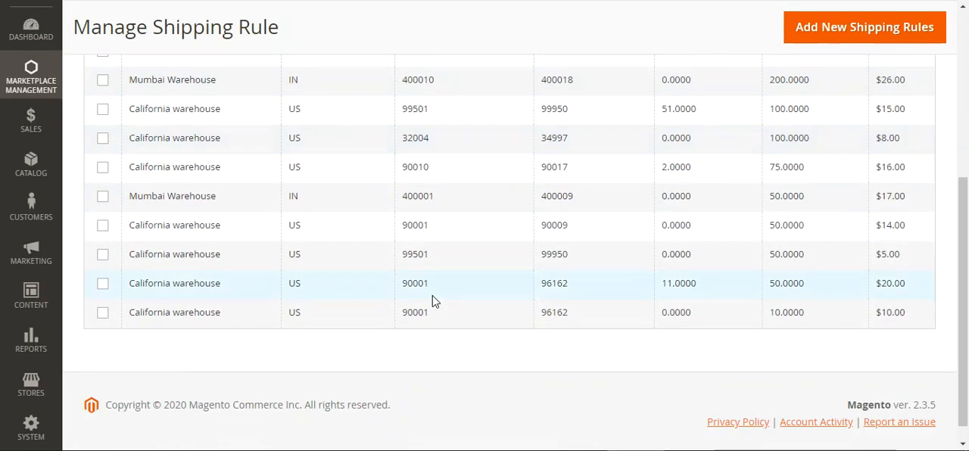
scroll(433, 255, "up", 3)
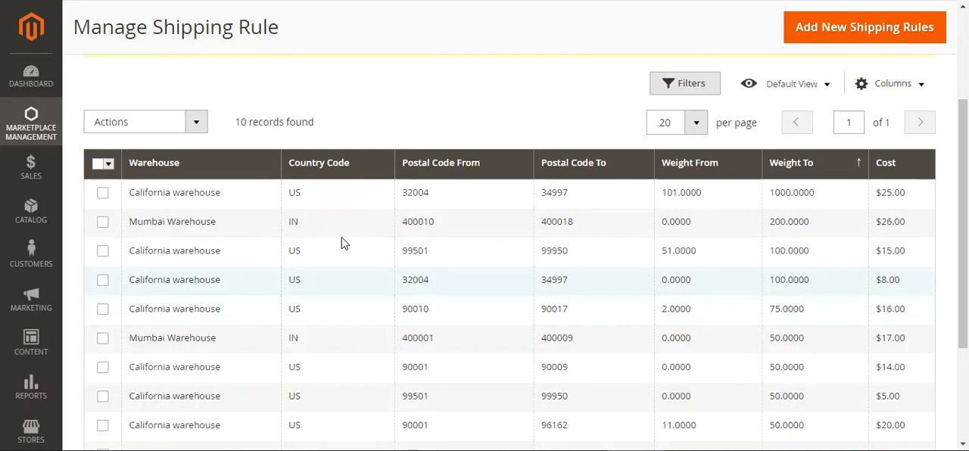
scroll(458, 244, "down", 3)
scroll(485, 280, "up", 3)
scroll(591, 326, "down", 3)
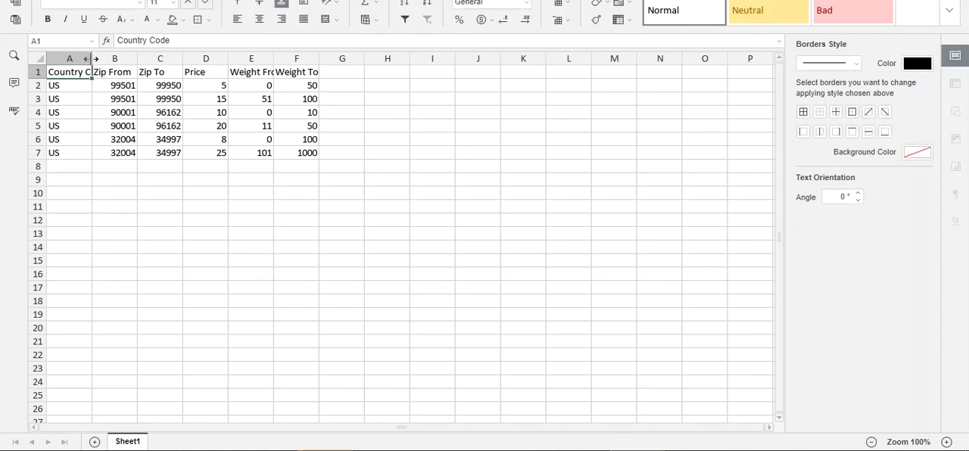
- In the spreadsheet with the shipping rules, fit the Country Code and Weight From columns to their contents
double_click(92, 58)
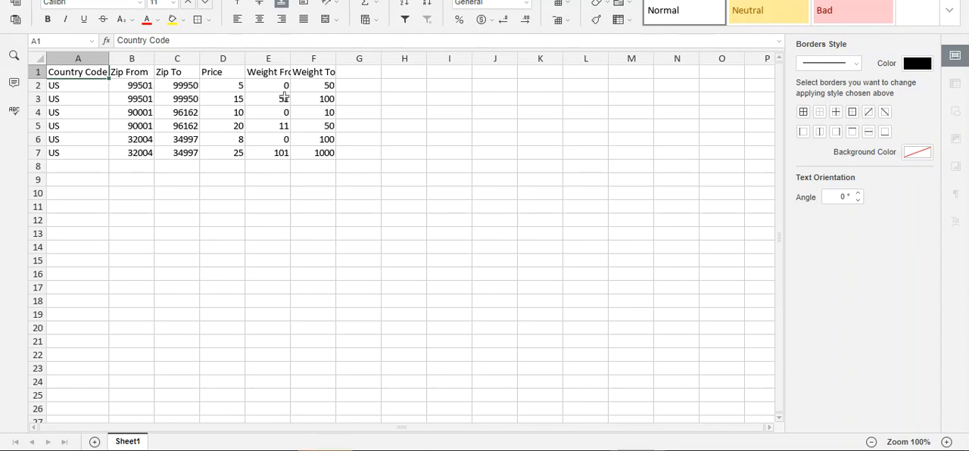
double_click(290, 59)
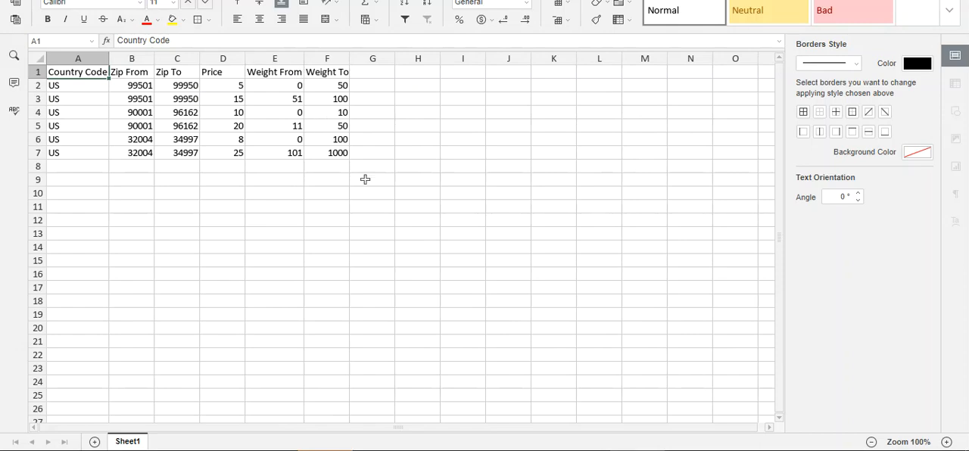